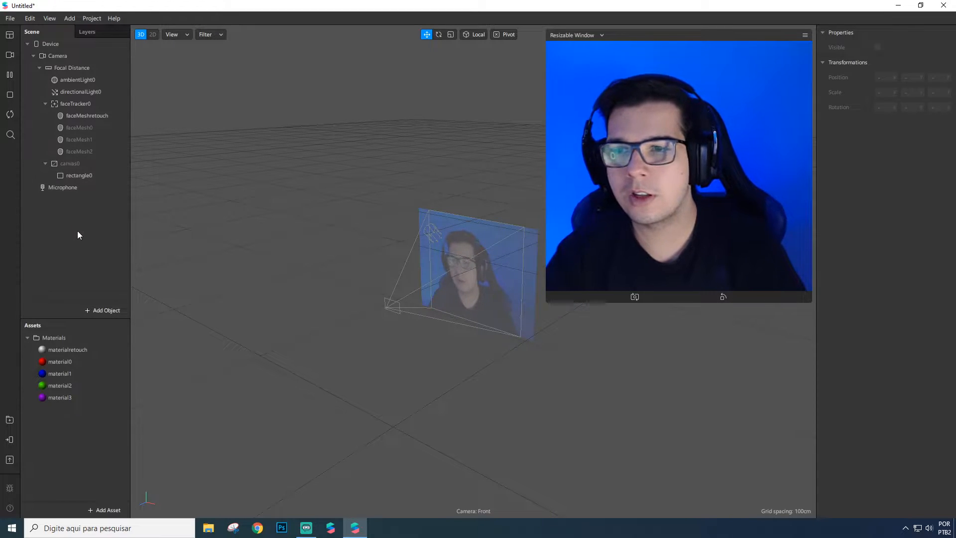
# Step: Open and enlarge the Patch Editor, and make canvas0 visible in the scene
pyautogui.hotkey('ctrl', 'shift', 'p')
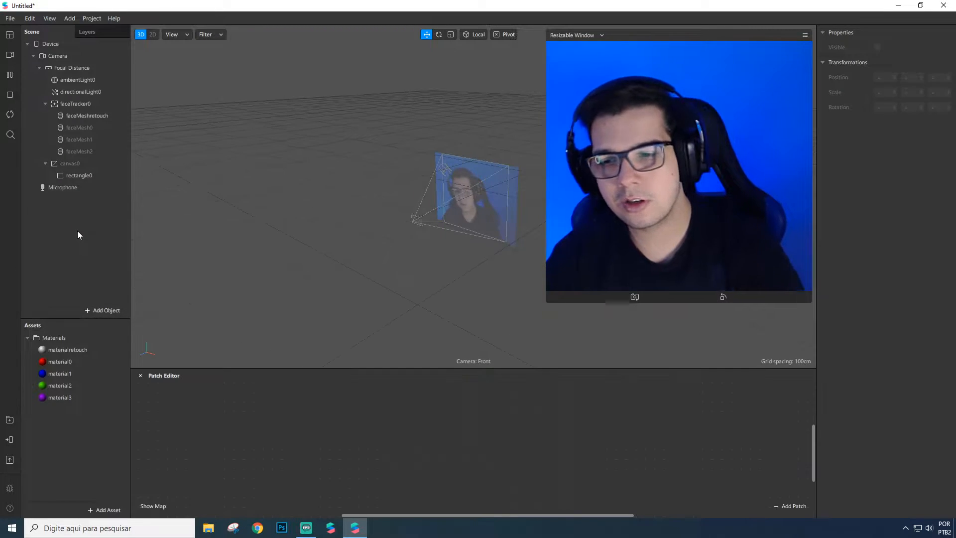
pyautogui.moveTo(279, 369); pyautogui.dragTo(278, 291)
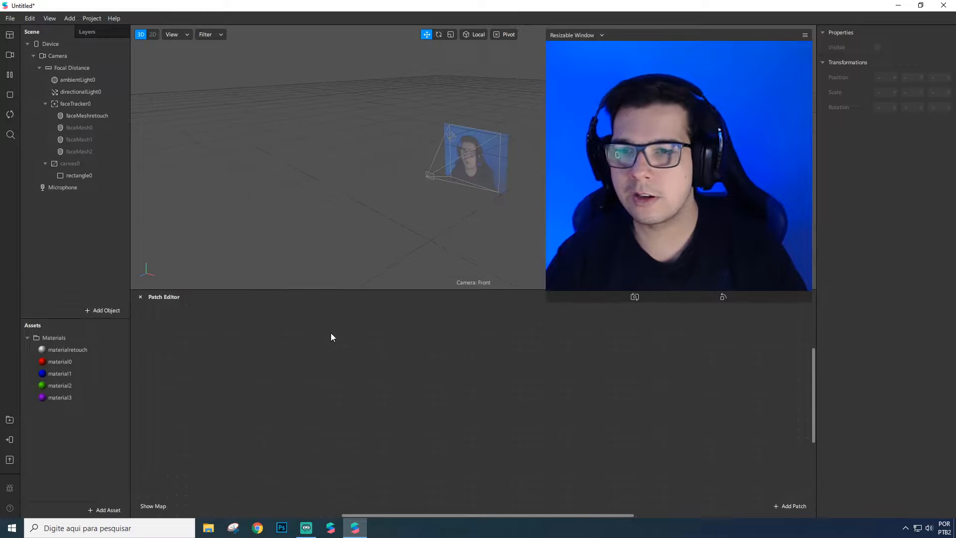
pyautogui.click(68, 165)
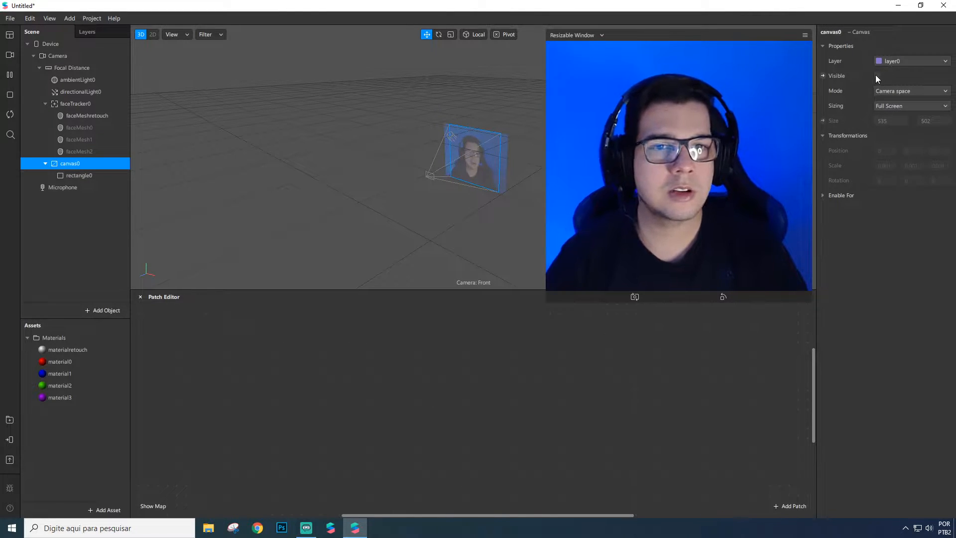
pyautogui.click(877, 75)
pyautogui.click(877, 75)
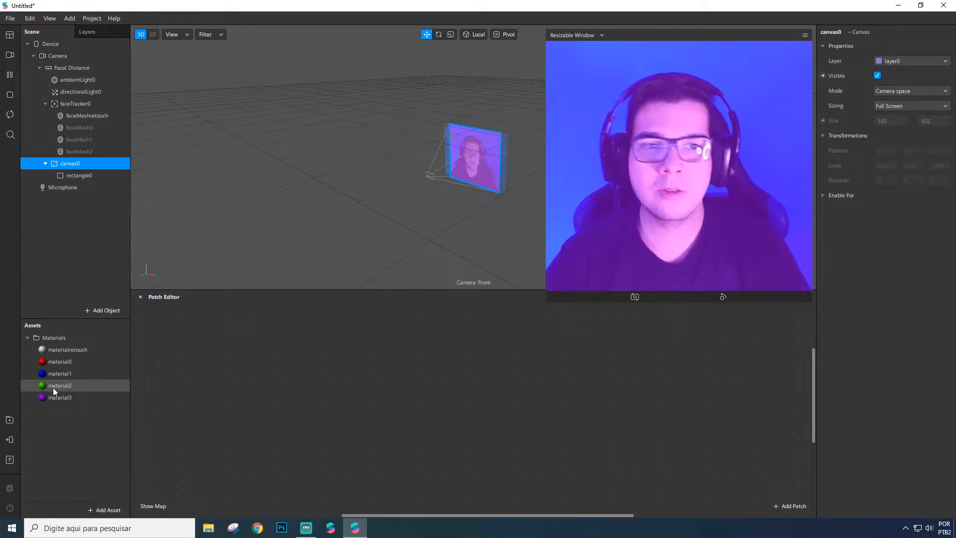
# Step: Inspect canvas0 and its rectangle0, toggling rectangle0's visibility off and on to check its effect in the preview
pyautogui.click(84, 177)
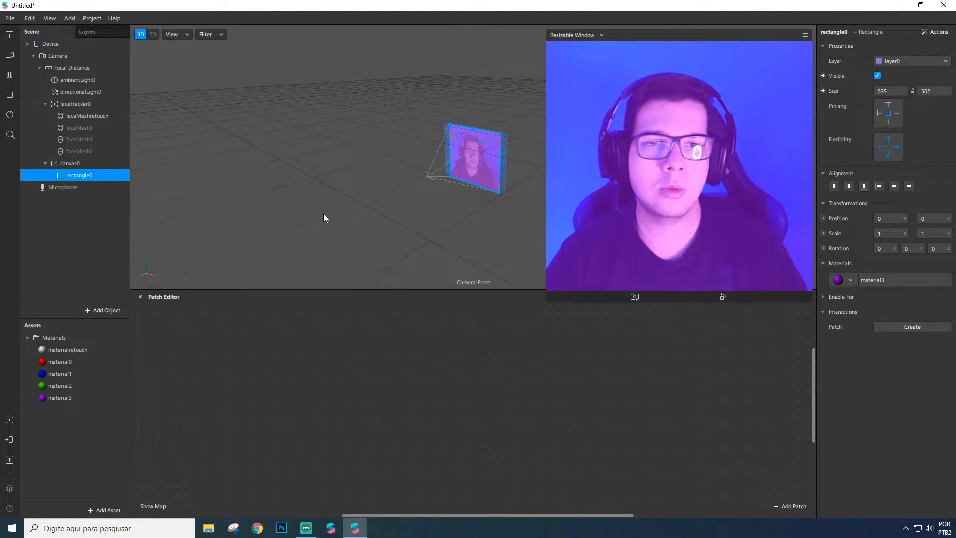
pyautogui.click(73, 164)
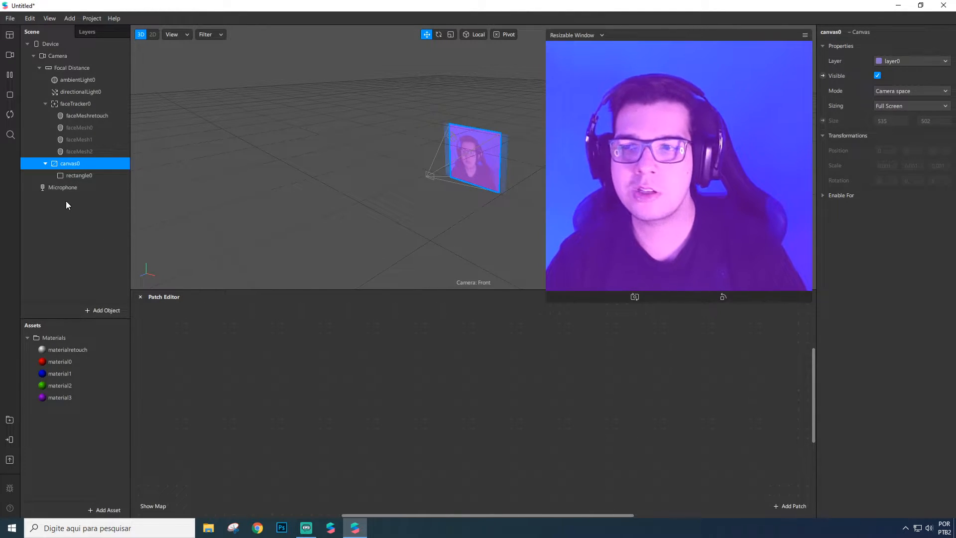
pyautogui.click(73, 175)
pyautogui.click(102, 176)
pyautogui.click(78, 188)
pyautogui.click(76, 174)
pyautogui.click(878, 78)
pyautogui.click(877, 77)
pyautogui.click(877, 77)
pyautogui.click(878, 77)
# Step: Create a Visible patch for rectangle0 and place it in the Patch Editor
pyautogui.click(824, 76)
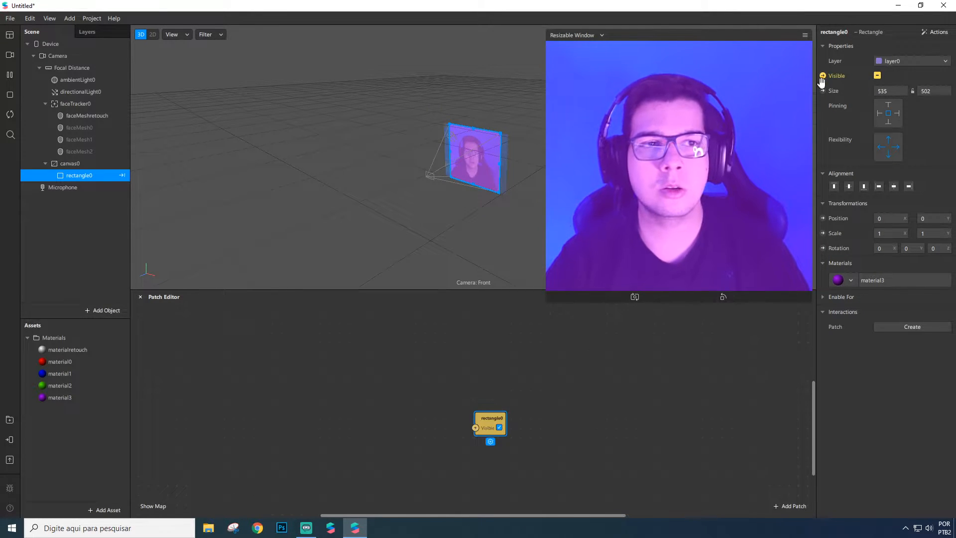
pyautogui.moveTo(495, 418); pyautogui.dragTo(551, 393)
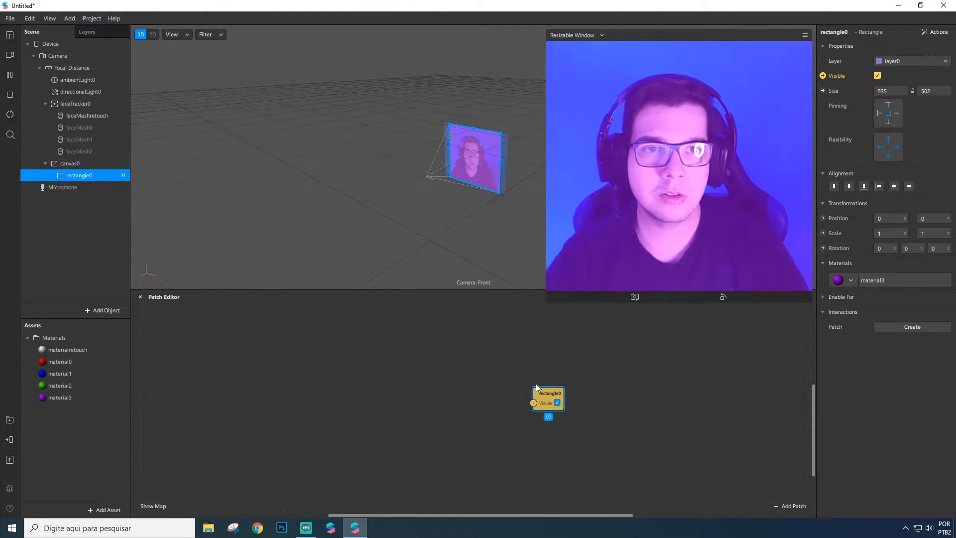
pyautogui.moveTo(569, 398); pyautogui.dragTo(574, 398)
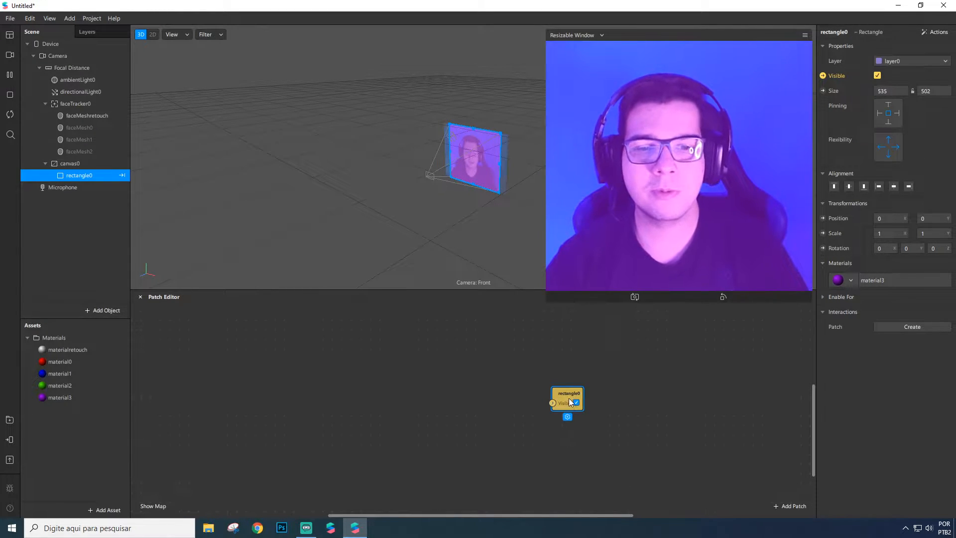
# Step: Add a Screen Tap patch and place it level with the rectangle0 patch, leaving space between them
pyautogui.doubleClick(387, 418)
pyautogui.click(357, 456)
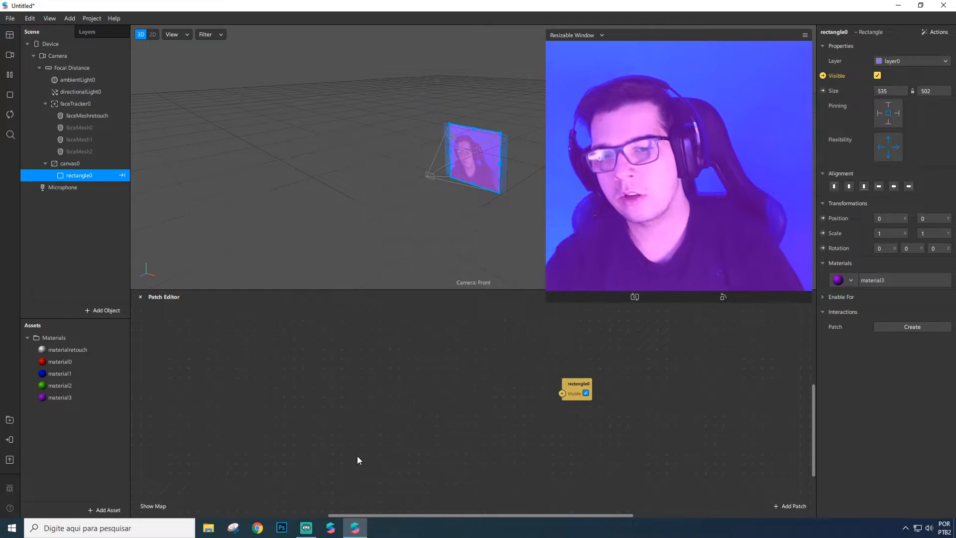
pyautogui.doubleClick(378, 405)
pyautogui.click(378, 405)
pyautogui.doubleClick(384, 403)
pyautogui.write('scre')
pyautogui.press('Down')
pyautogui.press('Return')
pyautogui.moveTo(398, 409); pyautogui.dragTo(422, 373)
pyautogui.moveTo(568, 383); pyautogui.dragTo(576, 373)
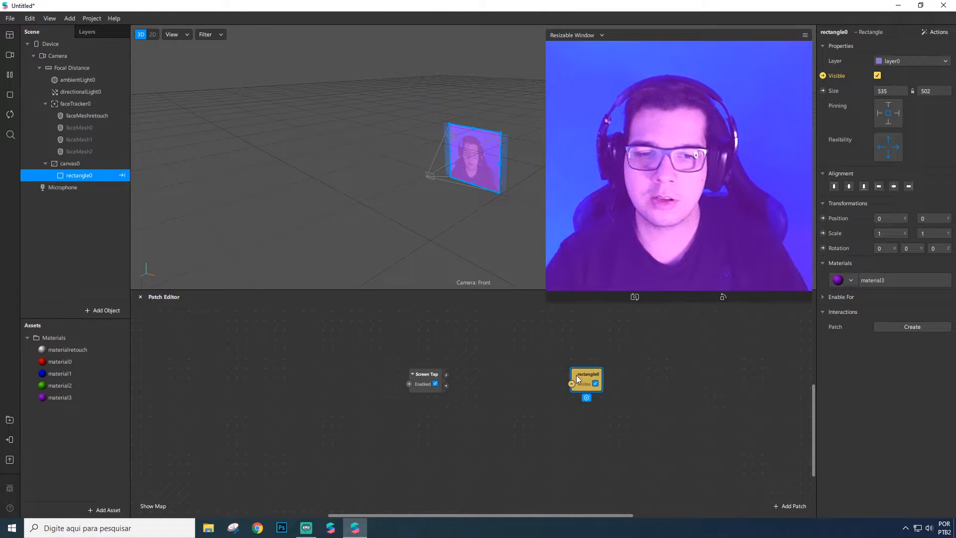
# Step: Delete the rectangle0 patch, create it again from rectangle0's Visible property, and align it with the Screen Tap patch
pyautogui.press('Delete')
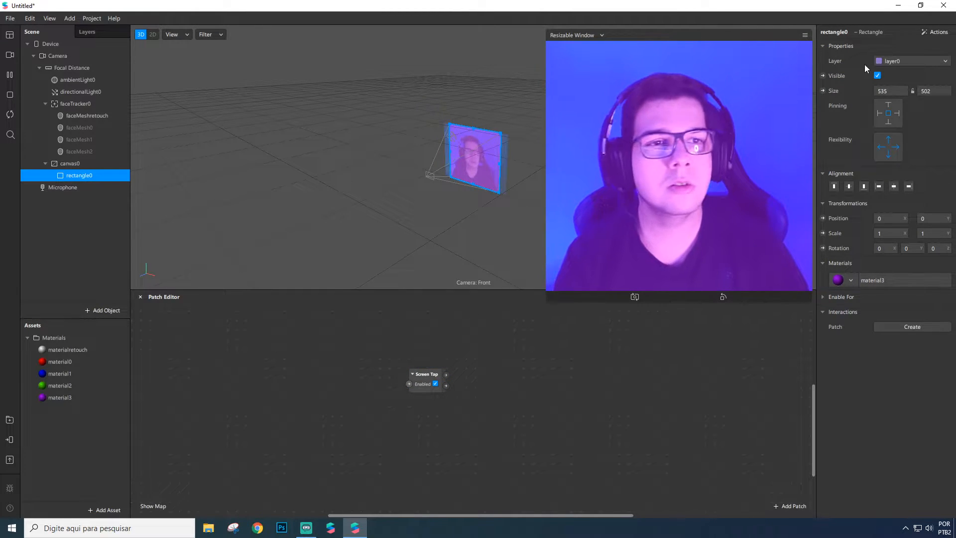
pyautogui.click(822, 76)
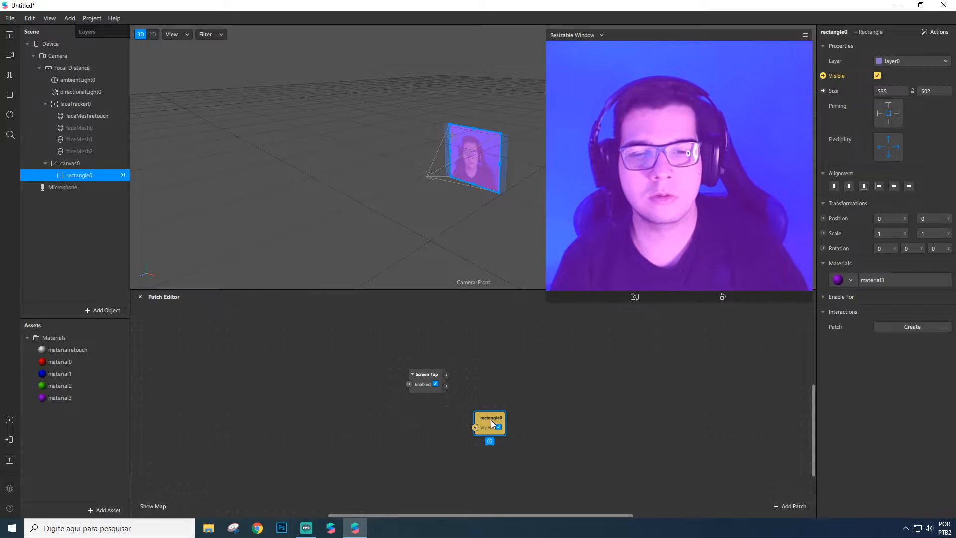
pyautogui.moveTo(494, 420); pyautogui.dragTo(549, 372)
# Step: Connect Screen Tap to rectangle0's Visible input through a Switch patch and test the toggle by tapping the preview
pyautogui.click(426, 375)
pyautogui.moveTo(446, 376); pyautogui.dragTo(571, 377)
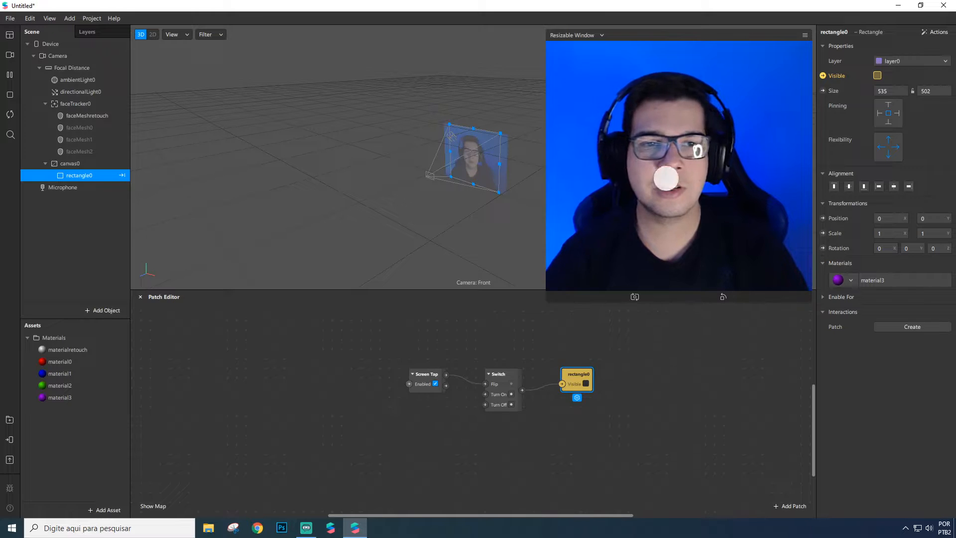
pyautogui.click(661, 180)
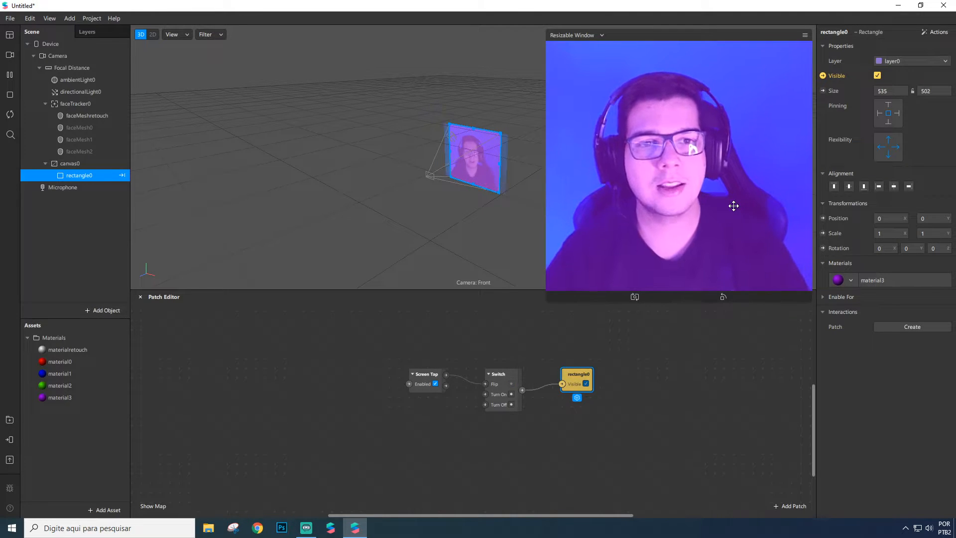
pyautogui.click(730, 201)
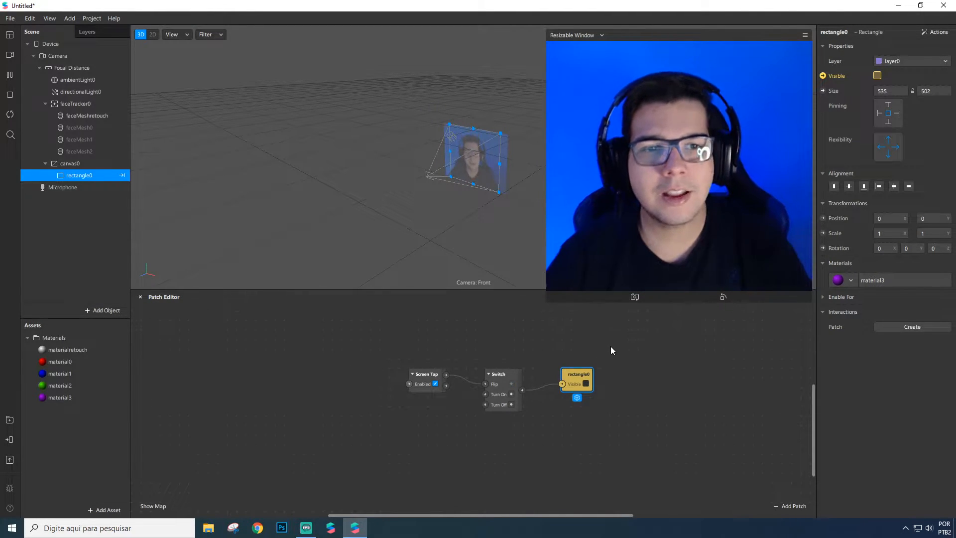
# Step: Insert a Not patch between the Switch output and rectangle0's Visible input
pyautogui.moveTo(575, 375); pyautogui.dragTo(603, 372)
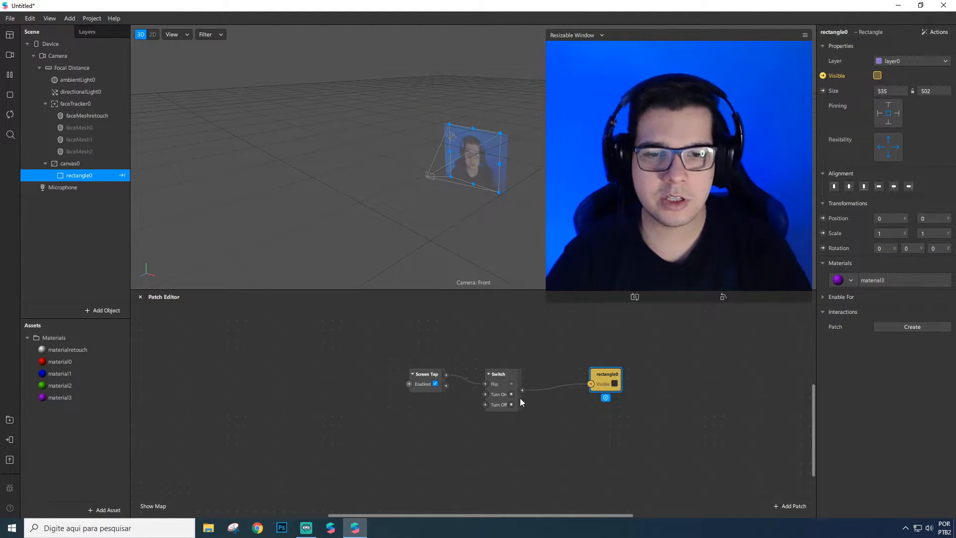
pyautogui.moveTo(522, 390); pyautogui.dragTo(550, 407)
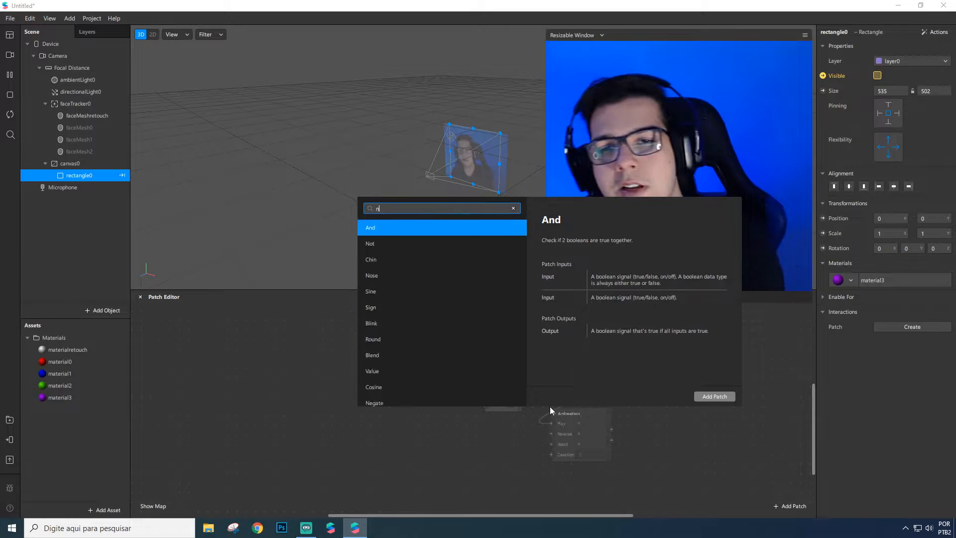
pyautogui.write('not')
pyautogui.press('Return')
pyautogui.moveTo(558, 409); pyautogui.dragTo(590, 384)
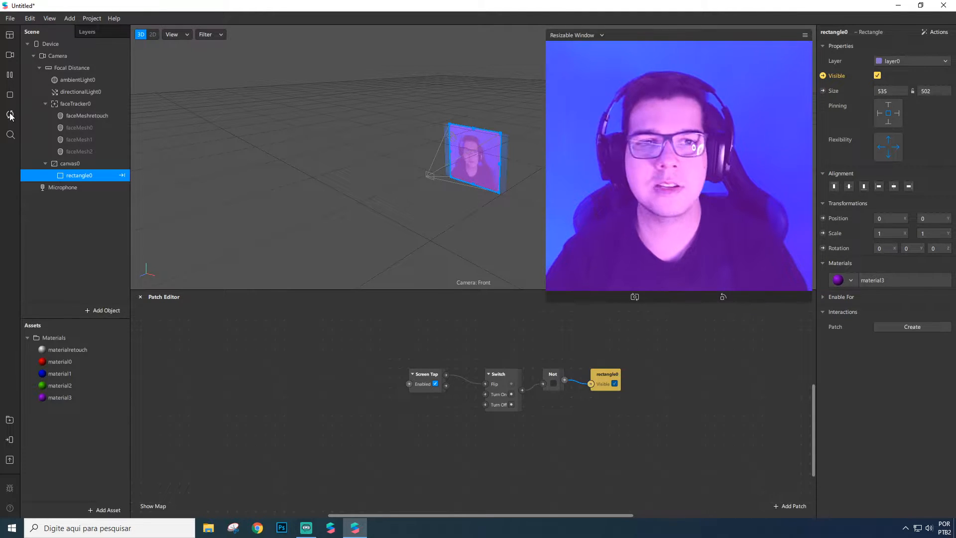
# Step: Tap the preview repeatedly to test the inverted visibility toggle of rectangle0
pyautogui.click(728, 234)
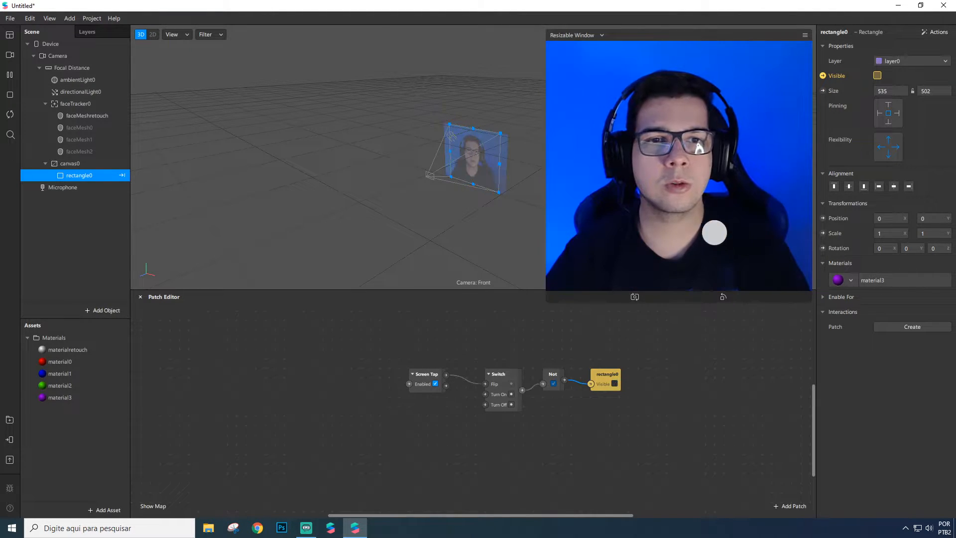
pyautogui.click(711, 195)
pyautogui.click(710, 192)
pyautogui.click(707, 190)
pyautogui.click(706, 190)
pyautogui.click(701, 188)
# Step: Delete the Switch and Not patches between the Screen Tap and rectangle0 patches
pyautogui.moveTo(626, 372); pyautogui.dragTo(654, 359)
pyautogui.moveTo(580, 338); pyautogui.dragTo(491, 416)
pyautogui.press('Delete')
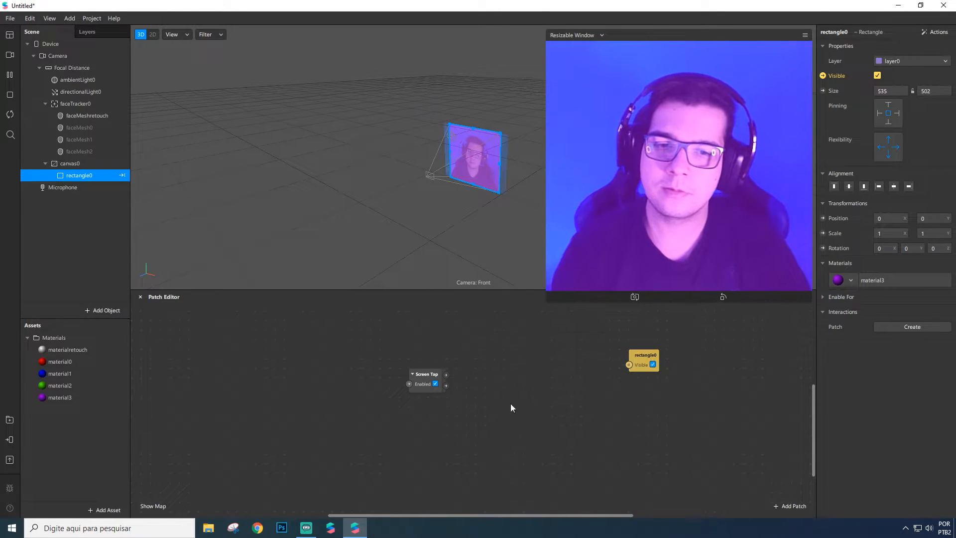
# Step: Turn off Visible on the rectangle0 patch and move it and the Screen Tap patch further apart
pyautogui.click(653, 364)
pyautogui.moveTo(411, 385); pyautogui.dragTo(315, 386)
pyautogui.moveTo(653, 362); pyautogui.dragTo(720, 363)
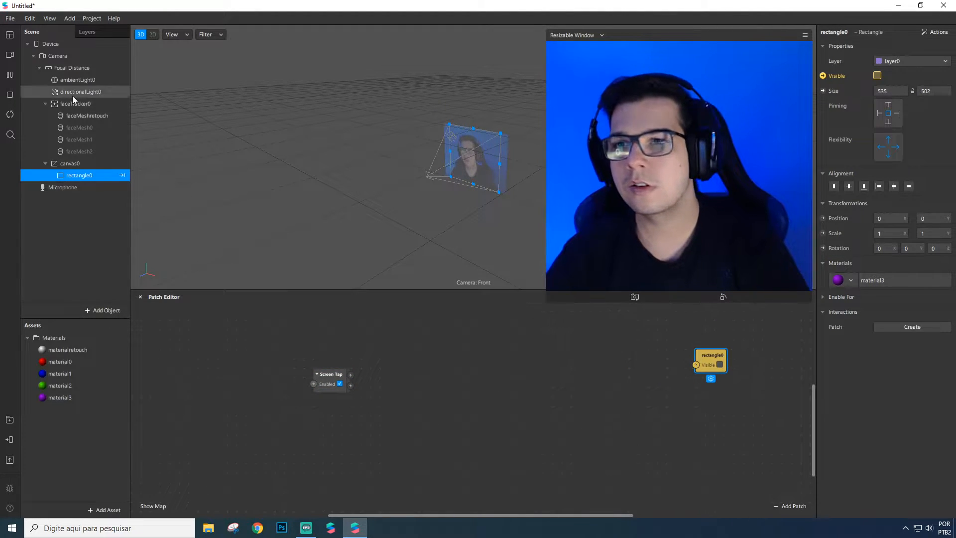
# Step: Make faceMesh0, faceMesh1 and faceMesh2 visible together, and review each mesh's properties
pyautogui.click(89, 128)
pyautogui.keyDown('shift'); pyautogui.click(91, 150); pyautogui.keyUp('shift')
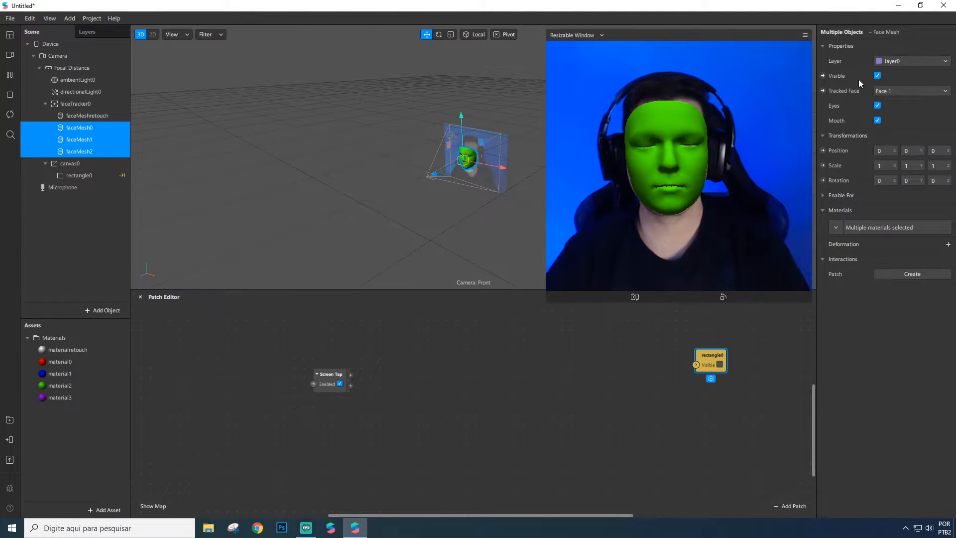
pyautogui.click(76, 140)
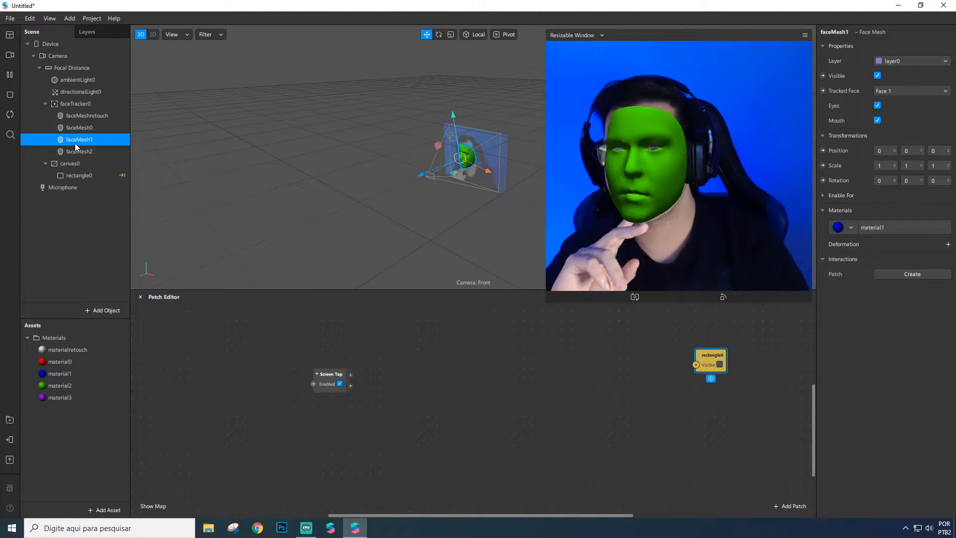
pyautogui.click(78, 151)
pyautogui.click(79, 141)
pyautogui.click(81, 127)
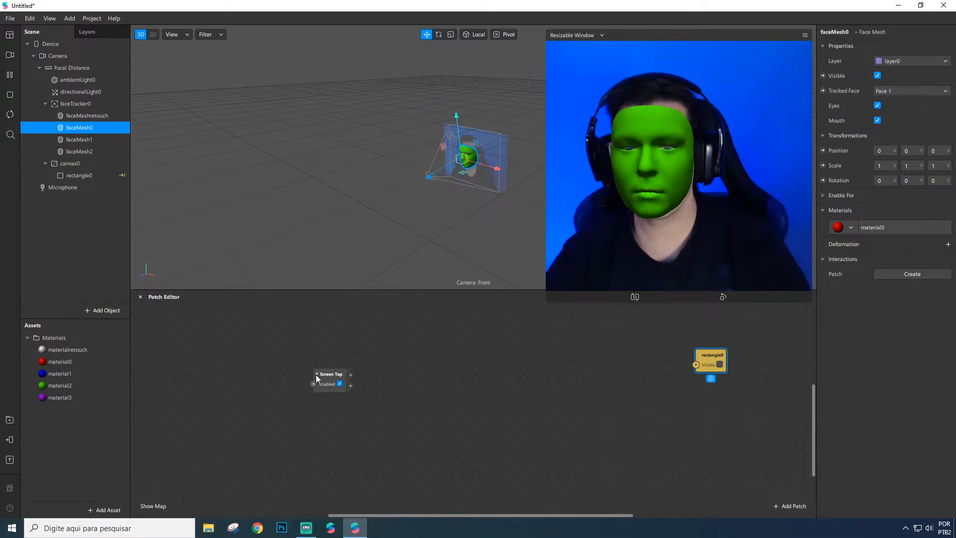
# Step: Delete the rectangle0 patch and hide the rectangle0 object under canvas0
pyautogui.moveTo(315, 377); pyautogui.dragTo(268, 368)
pyautogui.click(706, 354)
pyautogui.press('Delete')
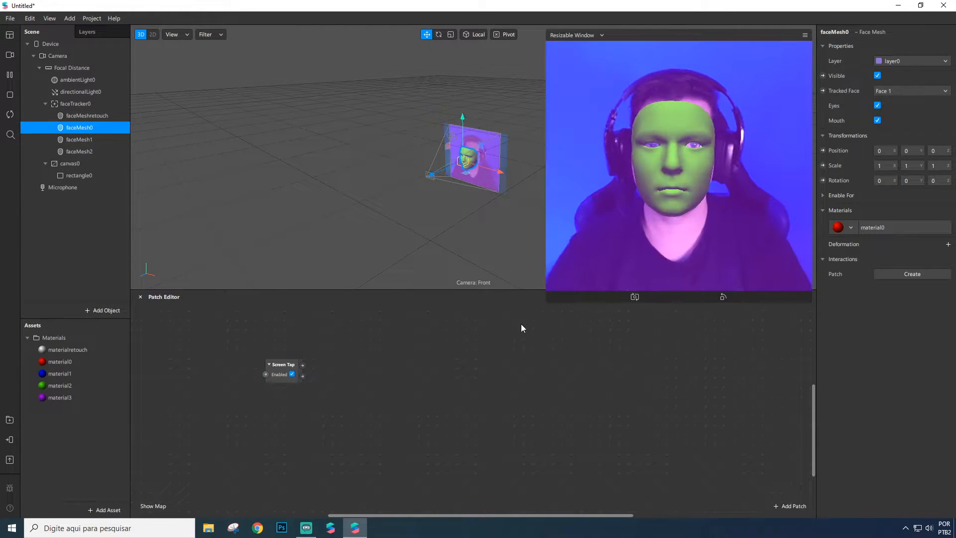
pyautogui.click(78, 165)
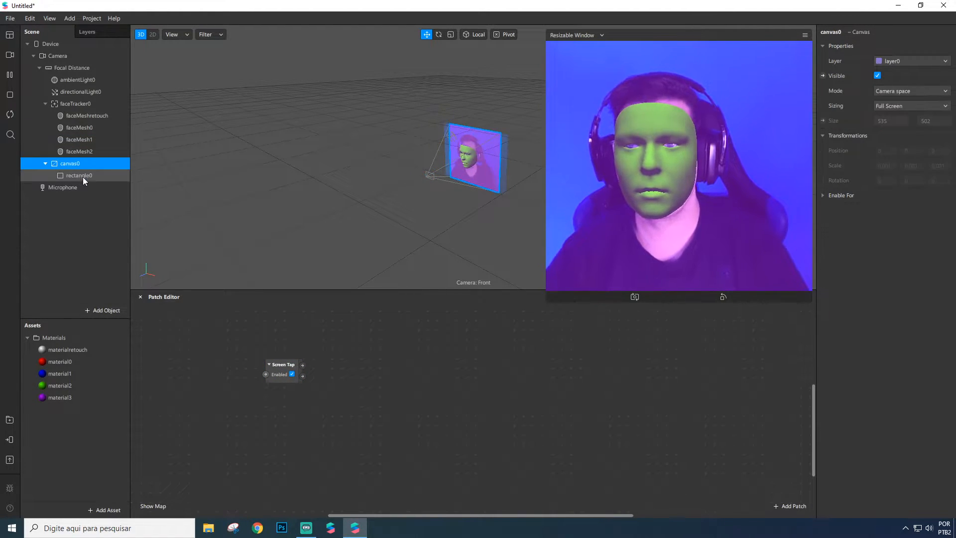
pyautogui.click(82, 176)
pyautogui.click(878, 76)
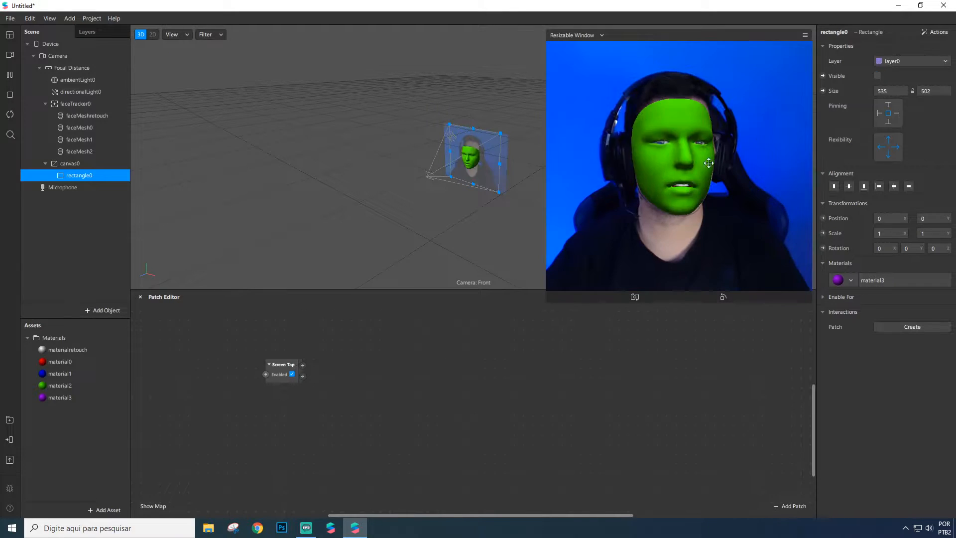
# Step: Create Visible patches for faceMesh0, faceMesh1 and faceMesh2 together and stack them in order opposite the Screen Tap patch
pyautogui.click(87, 128)
pyautogui.click(91, 151)
pyautogui.click(90, 140)
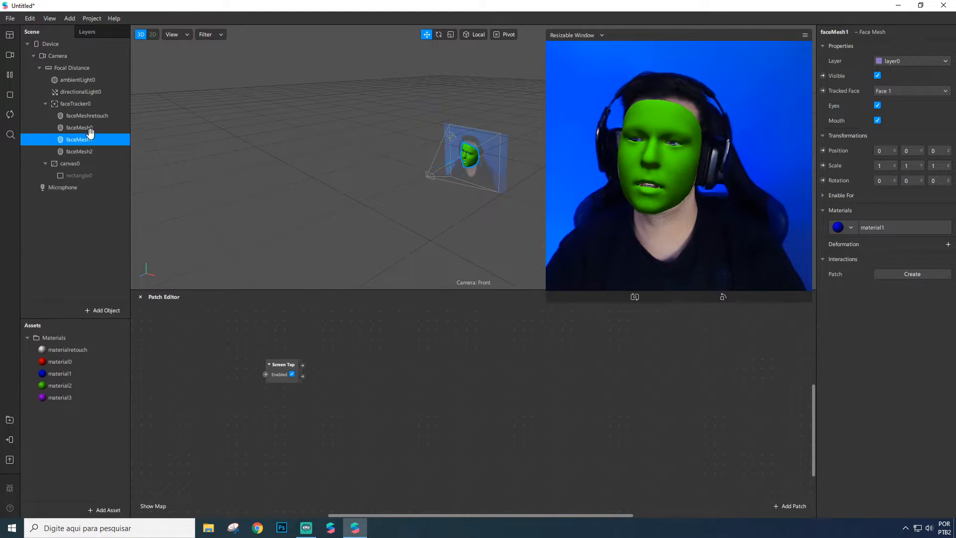
pyautogui.keyDown('ctrl'); pyautogui.click(90, 128); pyautogui.keyUp('ctrl')
pyautogui.keyDown('ctrl'); pyautogui.click(86, 150); pyautogui.keyUp('ctrl')
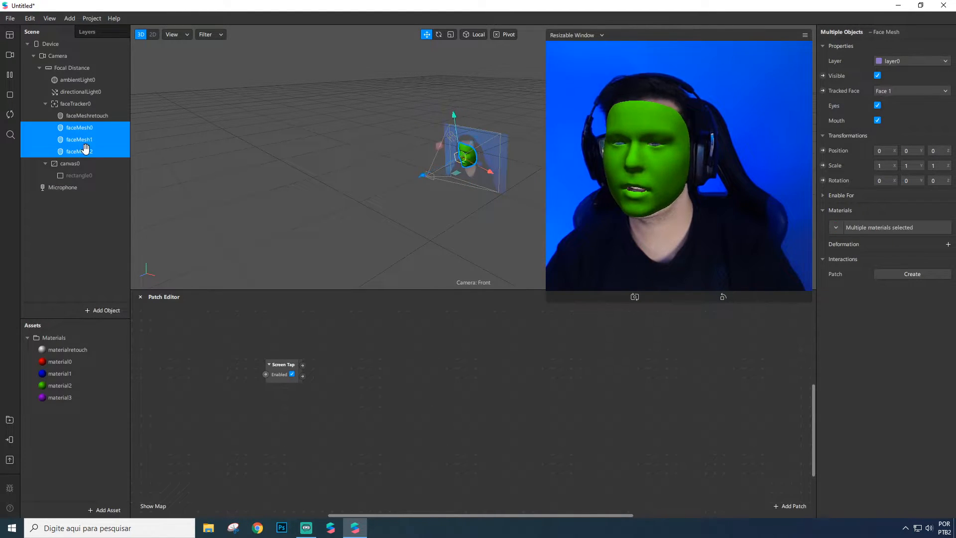
pyautogui.click(823, 76)
pyautogui.moveTo(490, 420); pyautogui.dragTo(581, 370)
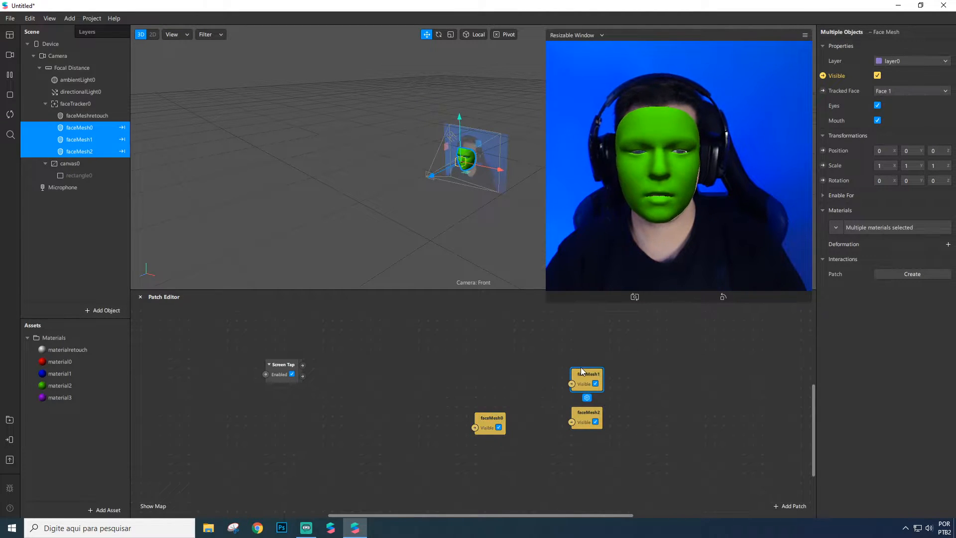
pyautogui.moveTo(495, 418); pyautogui.dragTo(582, 354)
pyautogui.click(541, 362)
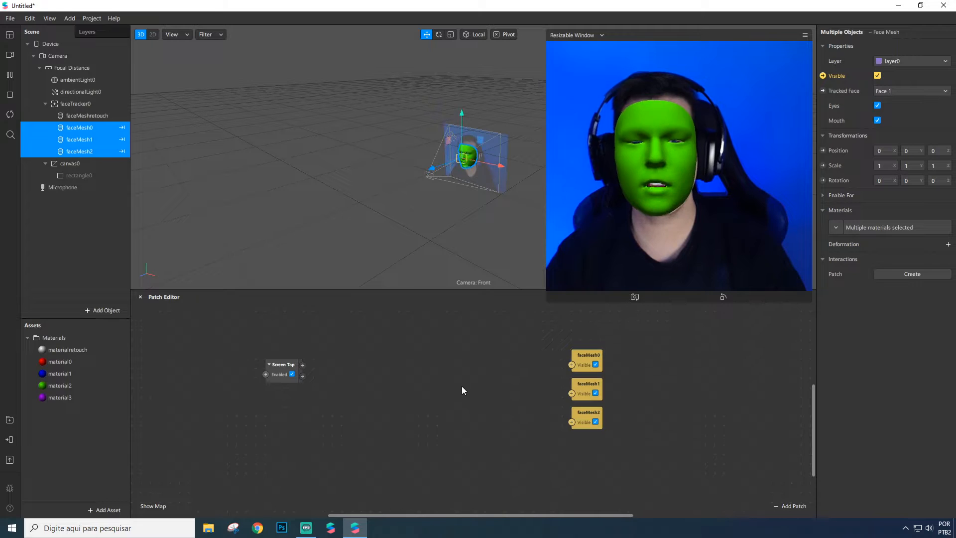
pyautogui.rightClick(395, 386)
pyautogui.click(372, 413)
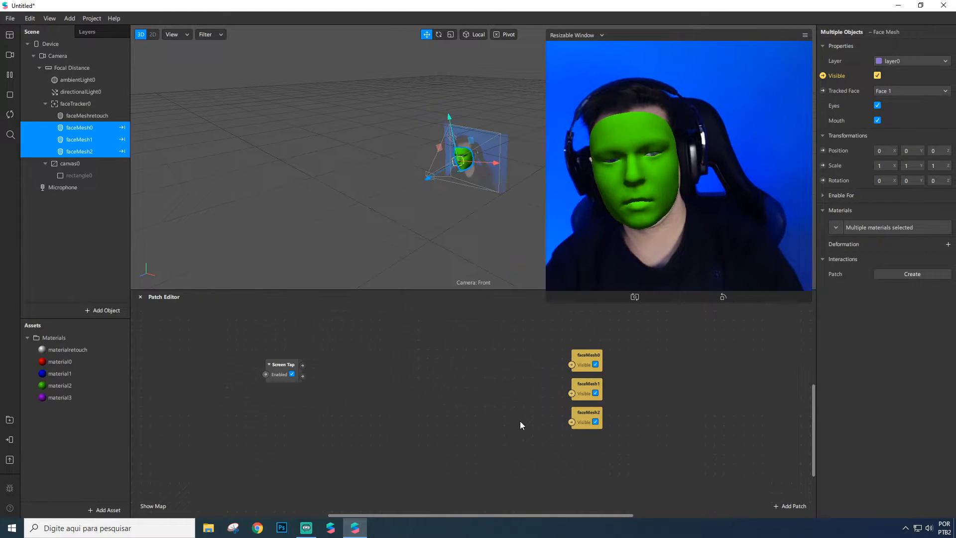
# Step: Turn off Visible on the faceMesh2 and faceMesh1 patches
pyautogui.click(595, 423)
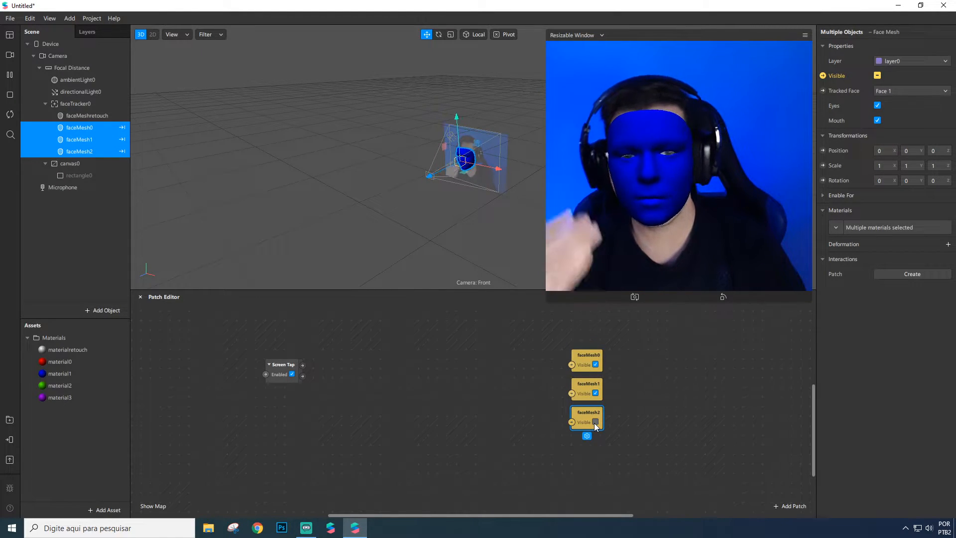
pyautogui.click(595, 393)
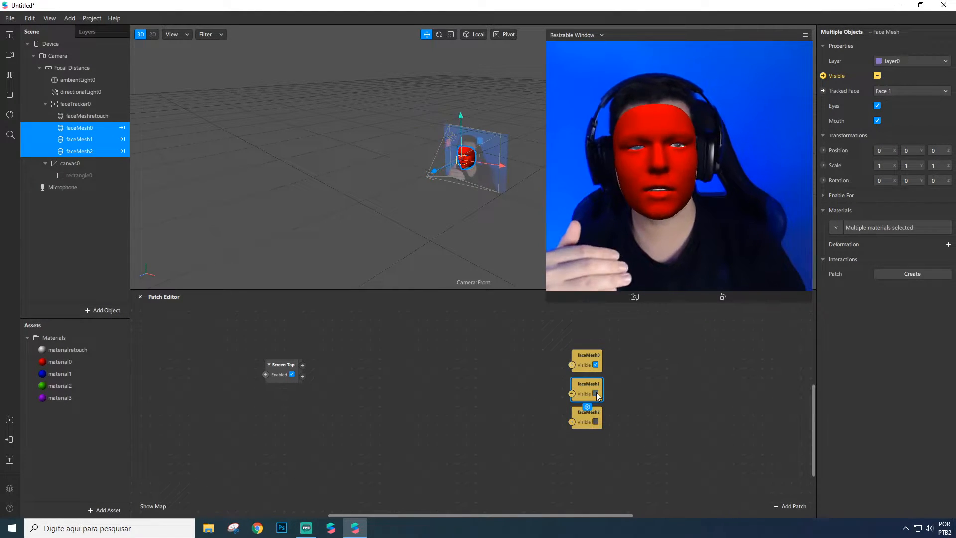
pyautogui.click(596, 364)
pyautogui.click(596, 364)
pyautogui.rightClick(364, 393)
pyautogui.click(325, 395)
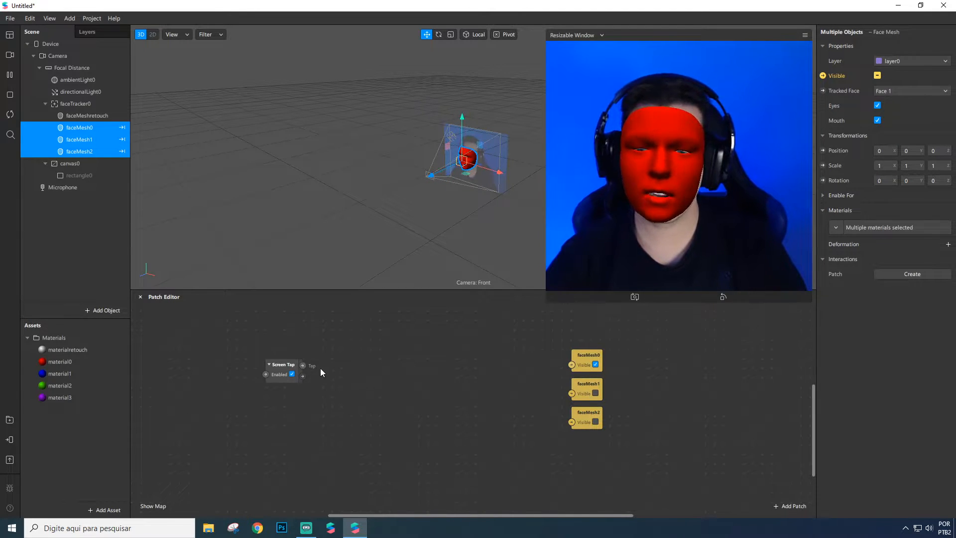
# Step: Add a Counter patch fed by the Screen Tap patch's Tap output and set its Maximum Count to 3
pyautogui.moveTo(302, 365); pyautogui.dragTo(397, 377)
pyautogui.write('cou')
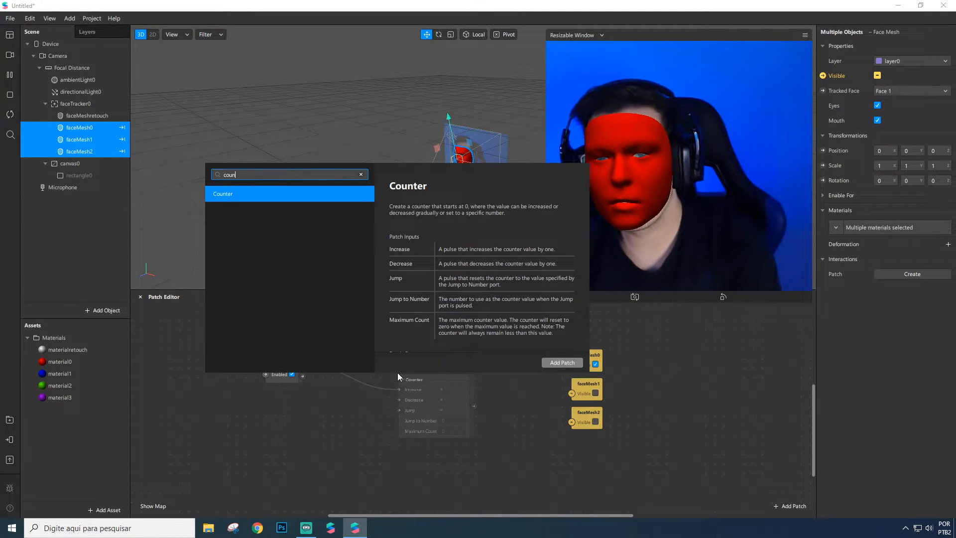
pyautogui.write('n')
pyautogui.press('Return')
pyautogui.moveTo(431, 376); pyautogui.dragTo(402, 351)
pyautogui.click(574, 360)
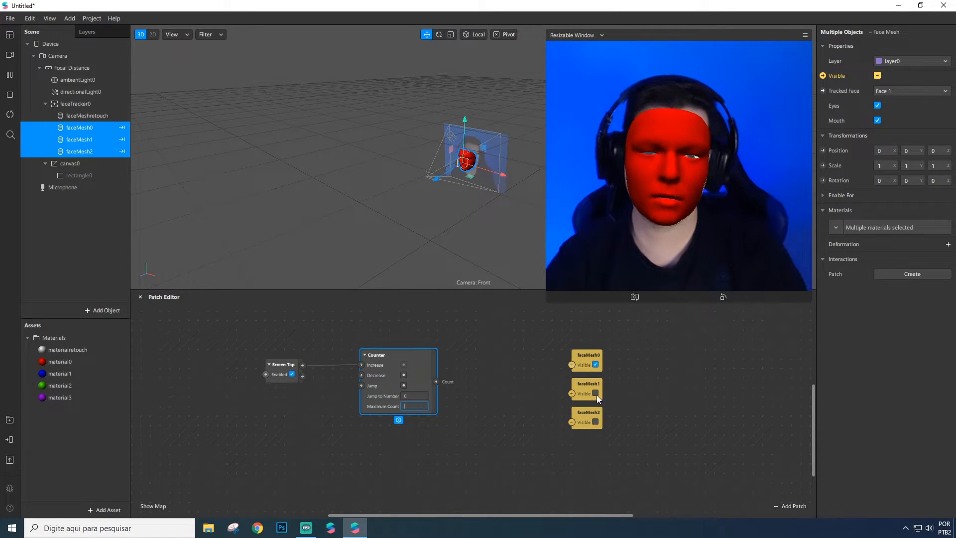
pyautogui.press('Return')
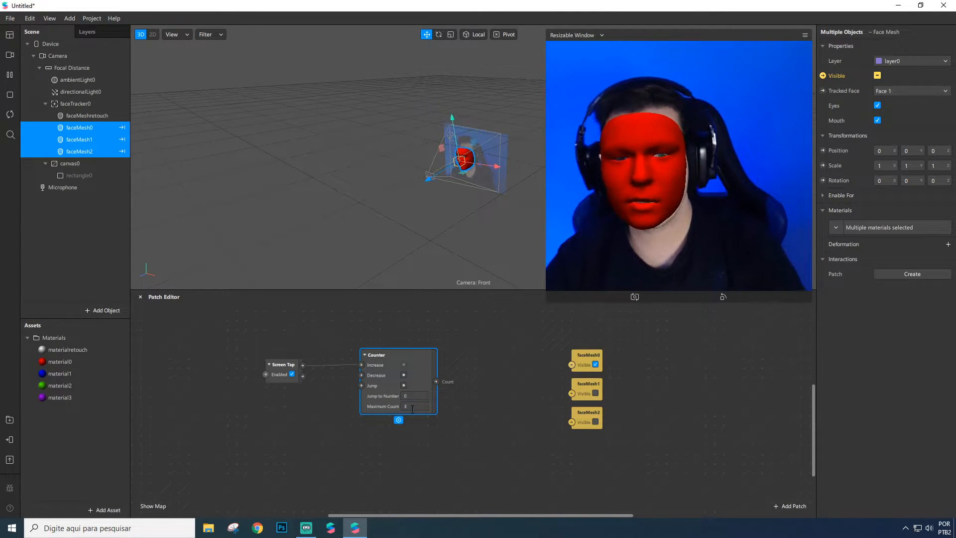
# Step: Add an Equals Exactly patch fed by the Counter's Count output and duplicate it twice to form a stack of three
pyautogui.moveTo(427, 359); pyautogui.dragTo(485, 364)
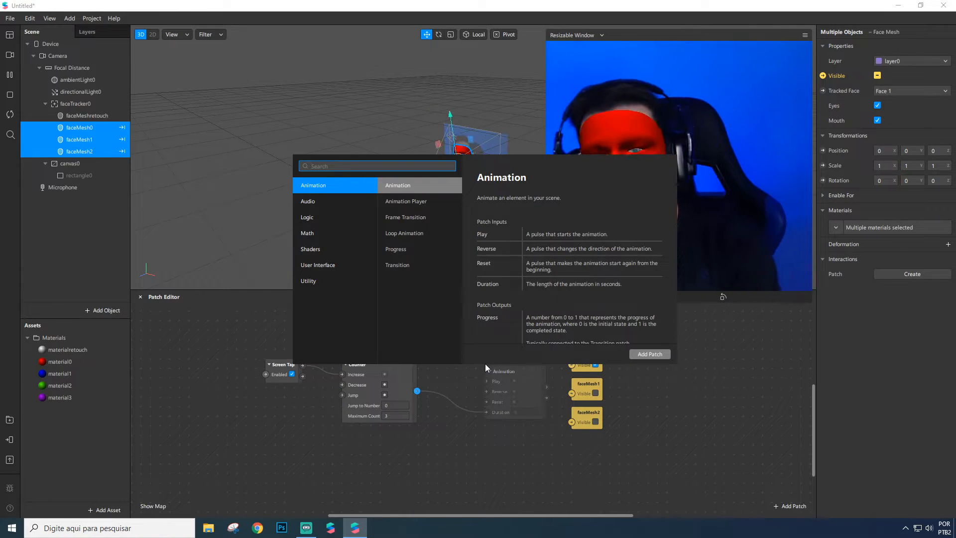
pyautogui.write('equal')
pyautogui.press('Down')
pyautogui.press('Down')
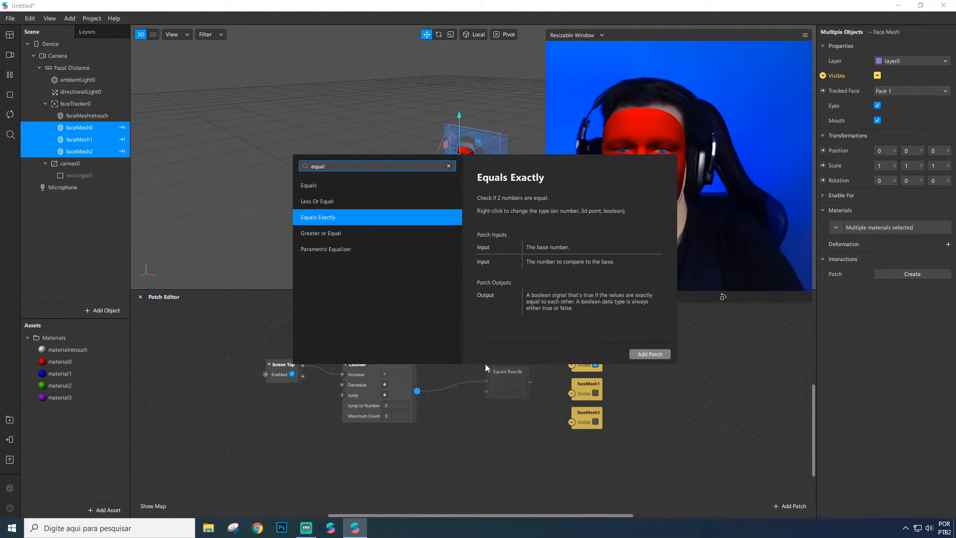
pyautogui.press('Return')
pyautogui.moveTo(501, 373); pyautogui.dragTo(492, 418)
pyautogui.hotkey('ctrl', 'd')
pyautogui.hotkey('ctrl', 'd')
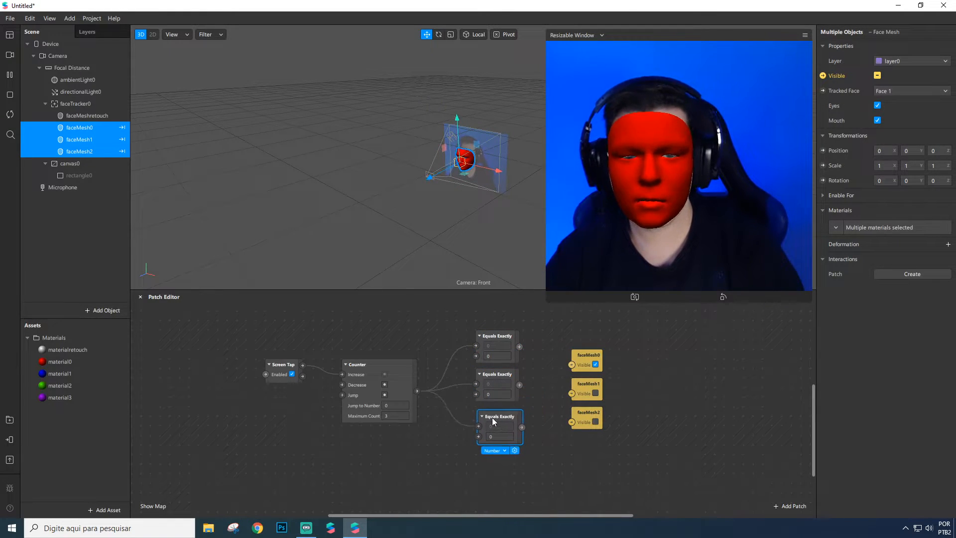
# Step: Link the Equals Exactly patches to the Visible inputs of faceMesh0, faceMesh1 and faceMesh2, comparing against 0, 1 and 2 respectively
pyautogui.click(527, 331)
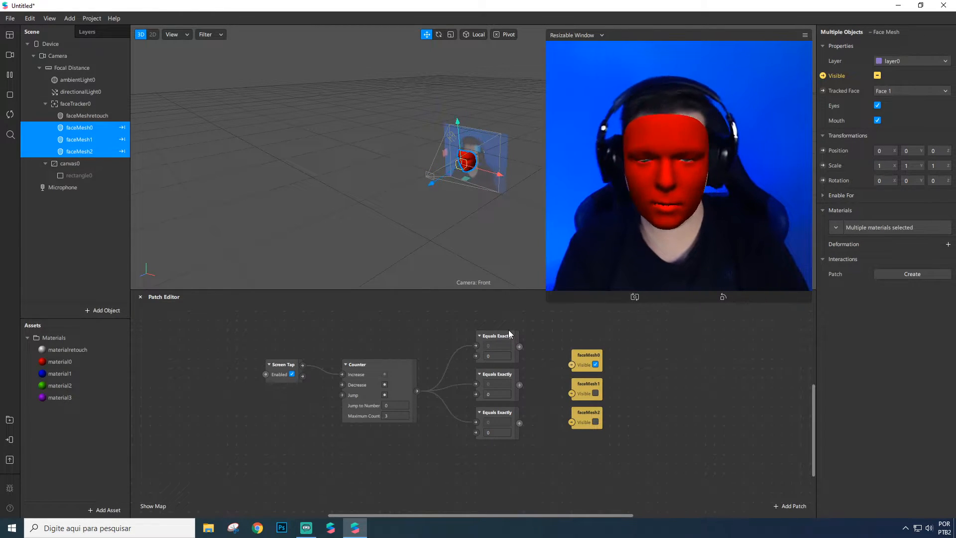
pyautogui.click(404, 378)
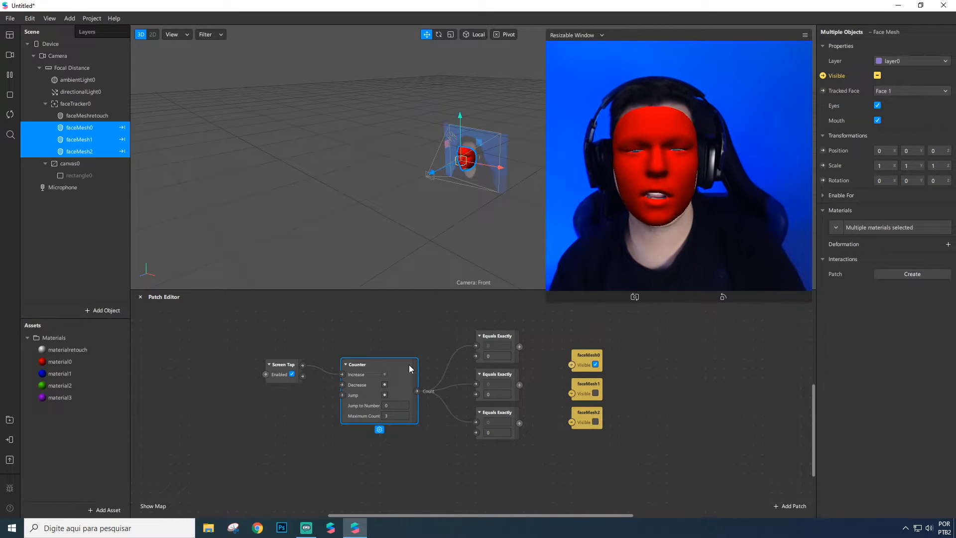
pyautogui.moveTo(520, 346); pyautogui.dragTo(572, 365)
pyautogui.click(498, 394)
pyautogui.write('1')
pyautogui.moveTo(519, 384); pyautogui.dragTo(572, 394)
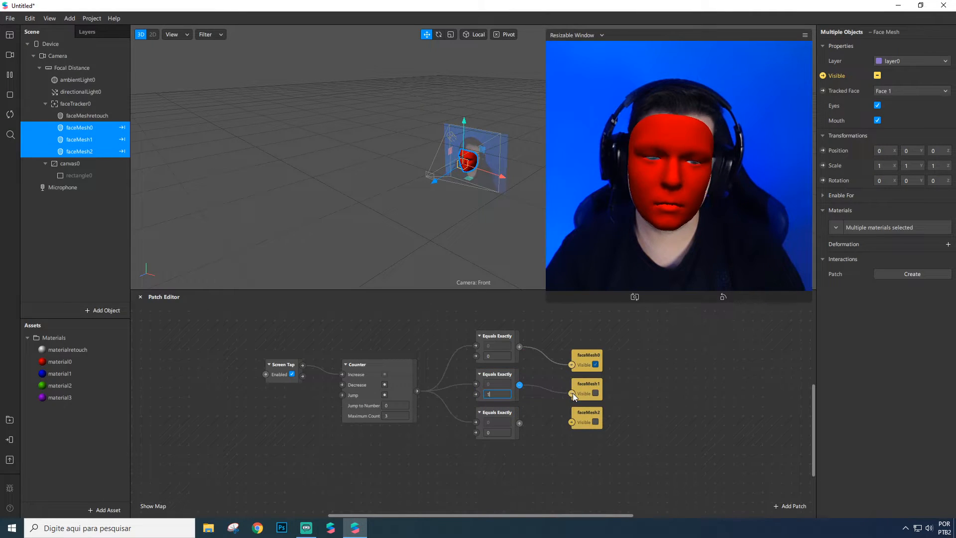
pyautogui.click(495, 432)
pyautogui.write('2')
pyautogui.moveTo(519, 422); pyautogui.dragTo(582, 418)
pyautogui.click(506, 413)
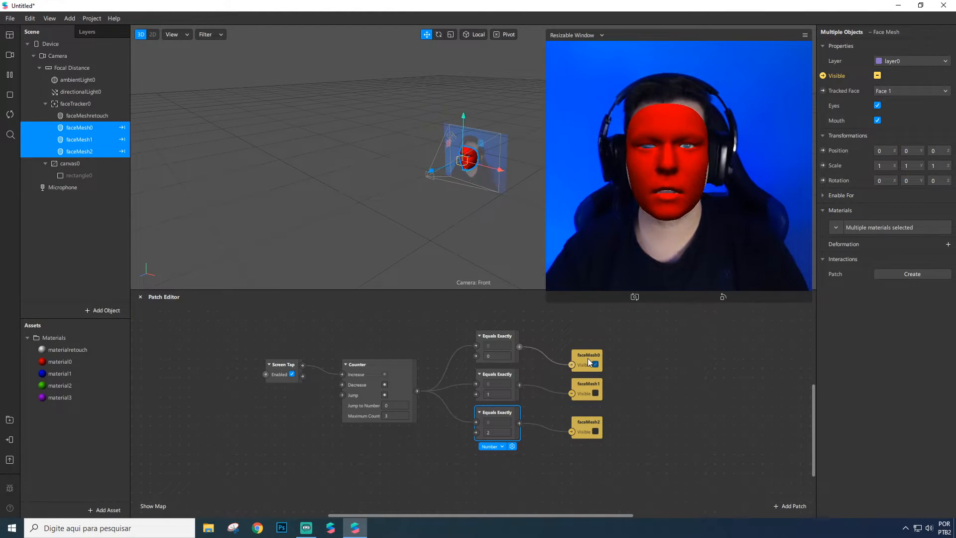
# Step: Test one screen tap in the preview and line up the faceMesh0 and faceMesh1 patches with their Equals Exactly patches
pyautogui.click(749, 206)
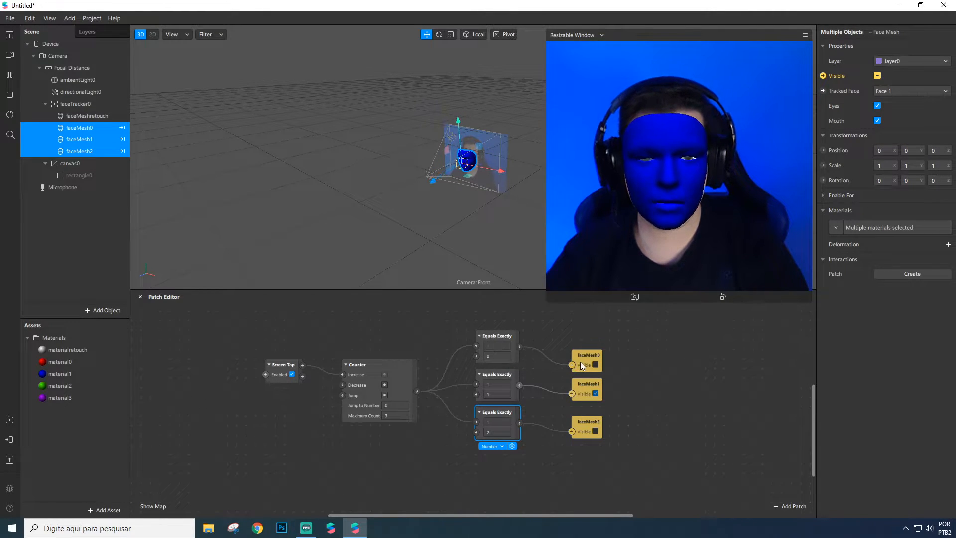
pyautogui.moveTo(590, 361); pyautogui.dragTo(582, 340)
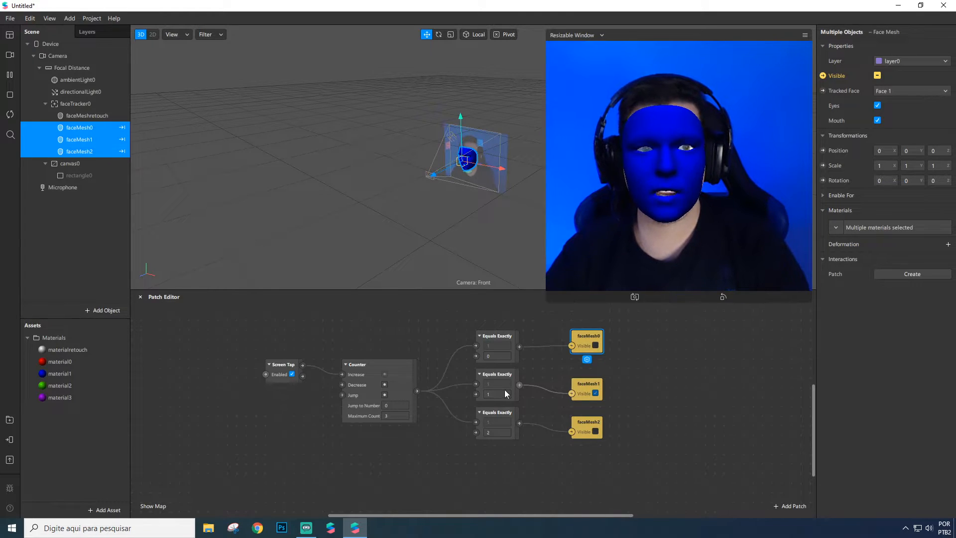
pyautogui.moveTo(575, 383); pyautogui.dragTo(578, 381)
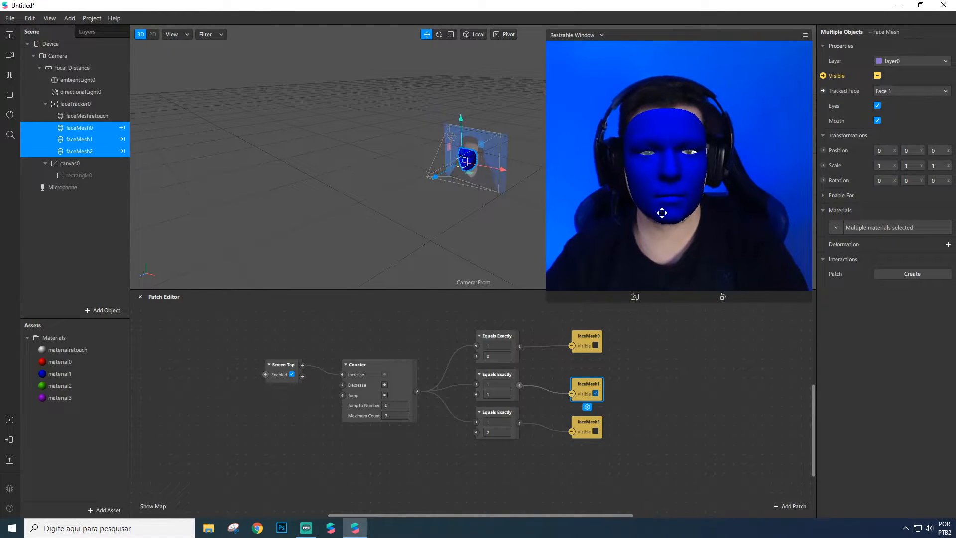
# Step: Tap the preview screen repeatedly to check how the Equals Exactly setup cycles through the coloured face meshes
pyautogui.click(716, 234)
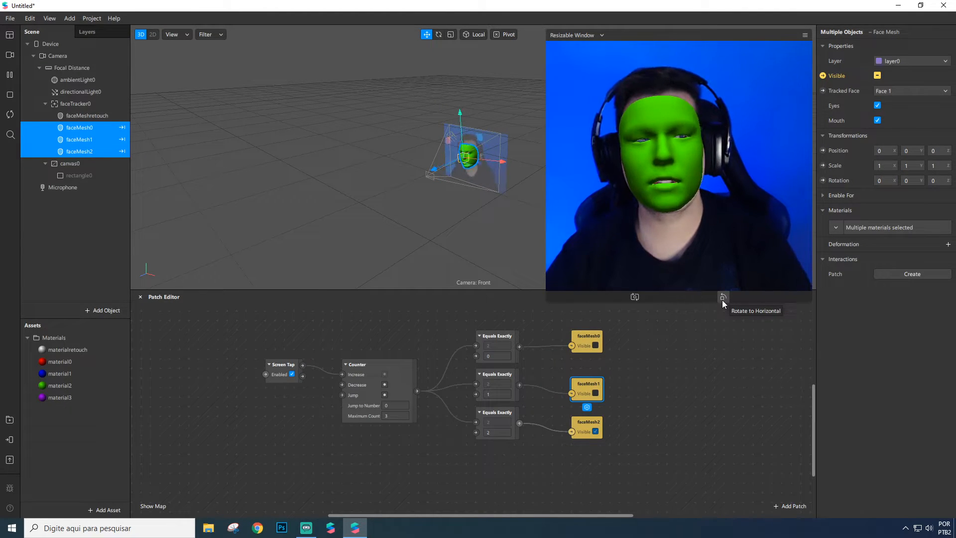
pyautogui.click(735, 231)
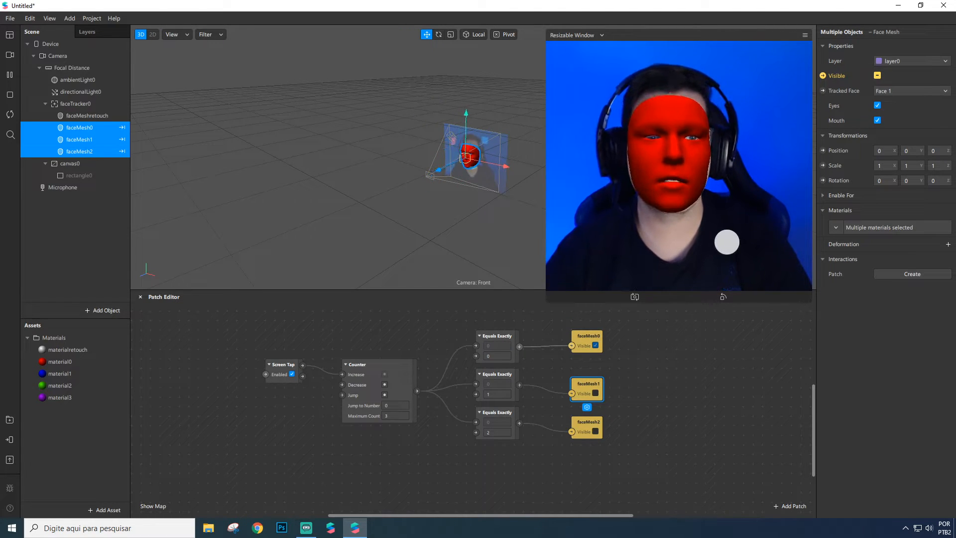
pyautogui.click(727, 242)
pyautogui.click(727, 242)
pyautogui.click(727, 242)
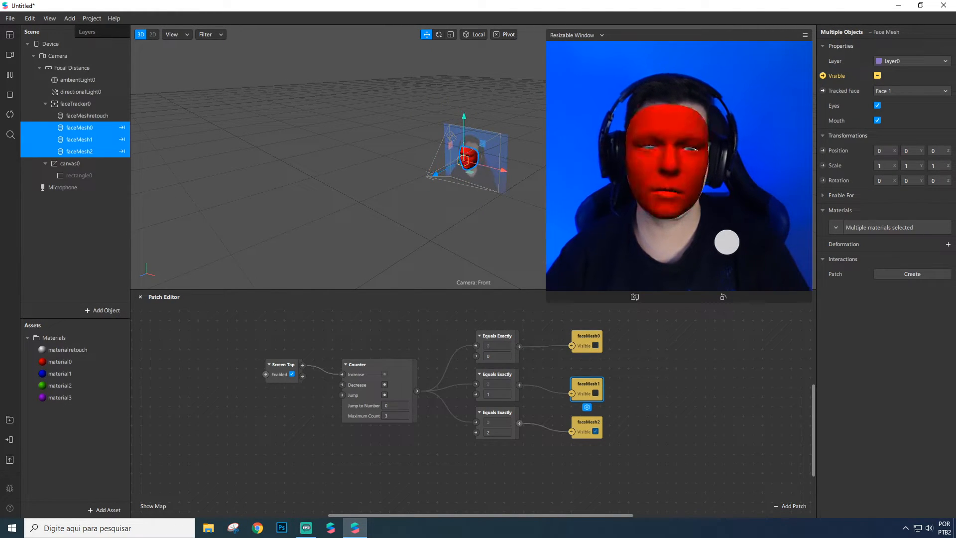
pyautogui.click(727, 242)
pyautogui.click(727, 242)
pyautogui.click(667, 363)
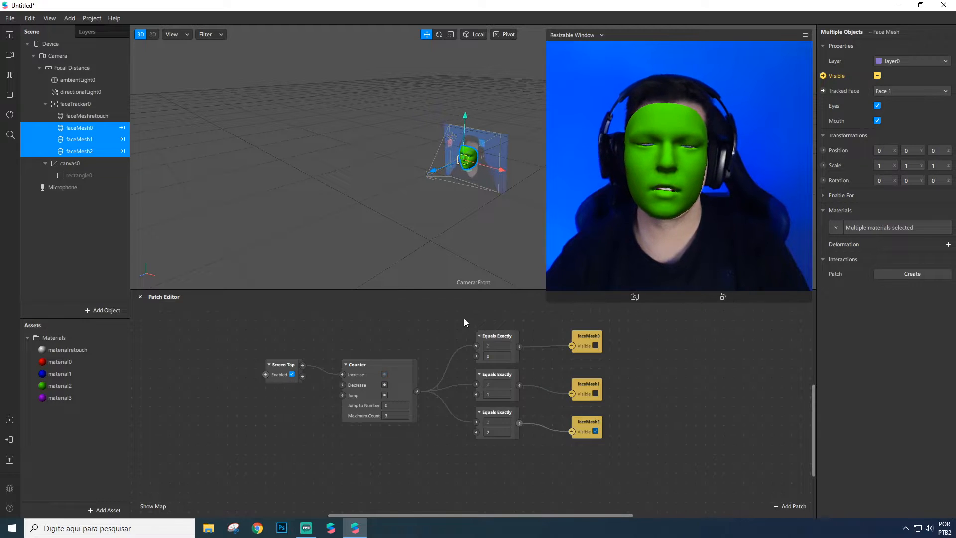
# Step: Replace the three Equals Exactly patches with one Option Sender patch fed by the Counter's Count output
pyautogui.moveTo(464, 317); pyautogui.dragTo(530, 453)
pyautogui.press('Delete')
pyautogui.moveTo(419, 393); pyautogui.dragTo(465, 355)
pyautogui.write('opt')
pyautogui.press('Down')
pyautogui.press('Return')
pyautogui.moveTo(483, 361); pyautogui.dragTo(492, 344)
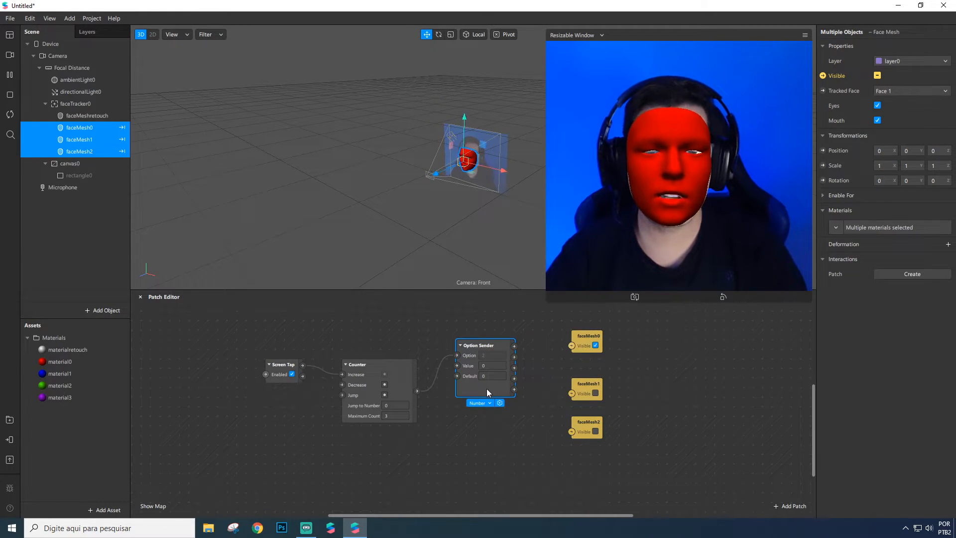
# Step: Switch the Option Sender patch's data type to Boolean and turn on its Value option
pyautogui.click(480, 404)
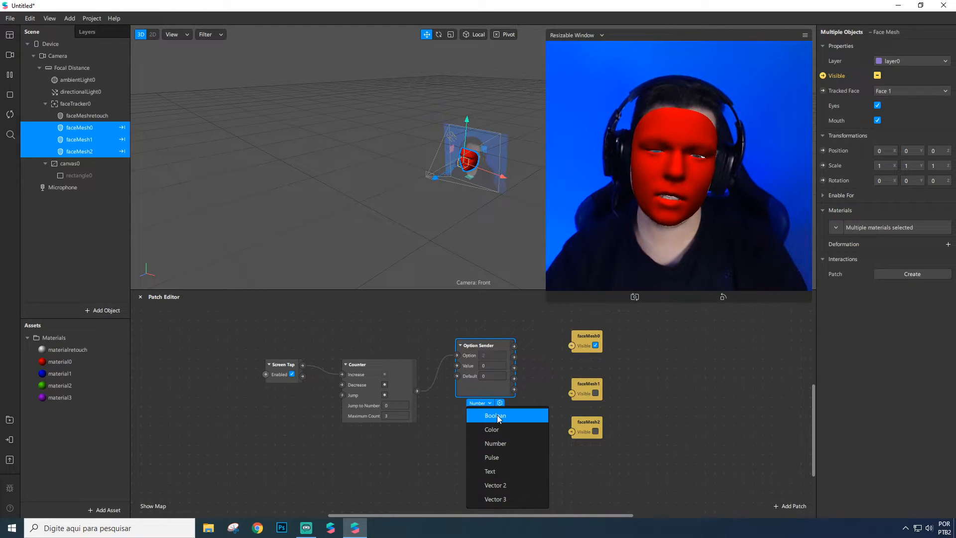
pyautogui.click(497, 415)
pyautogui.moveTo(489, 381); pyautogui.dragTo(488, 390)
pyautogui.click(482, 374)
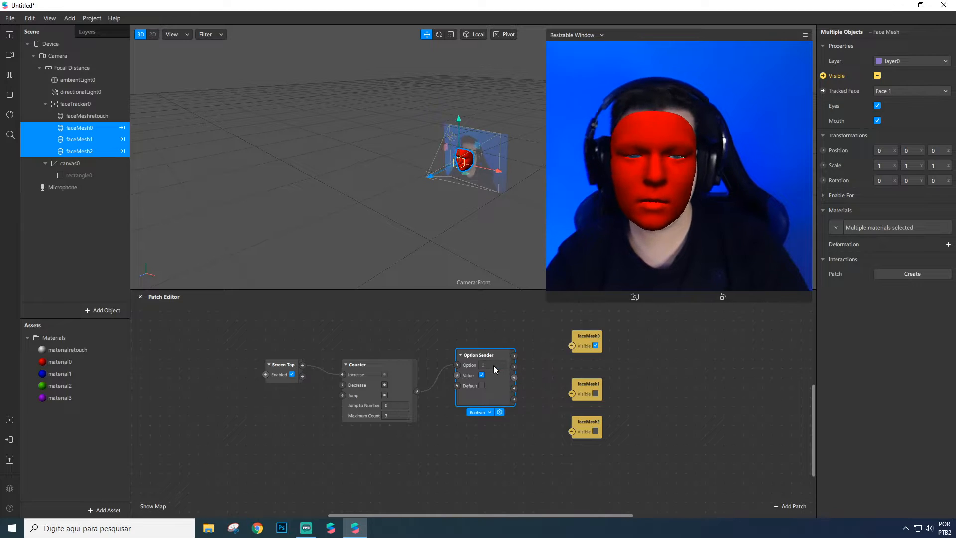
pyautogui.click(483, 376)
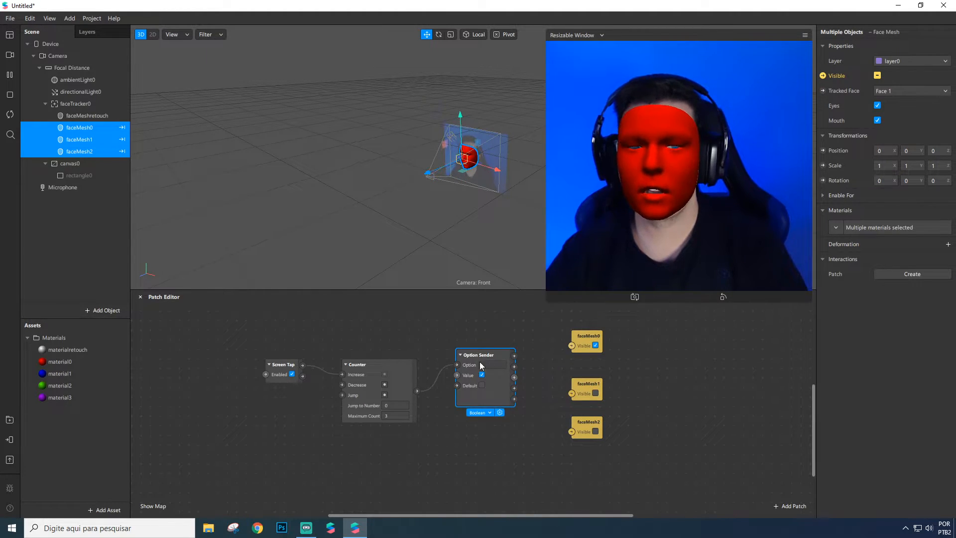
# Step: Connect the Option Sender's first three outputs to the Visible inputs of faceMesh0, faceMesh1 and faceMesh2, stacking the mesh patches closer together
pyautogui.moveTo(514, 355); pyautogui.dragTo(571, 345)
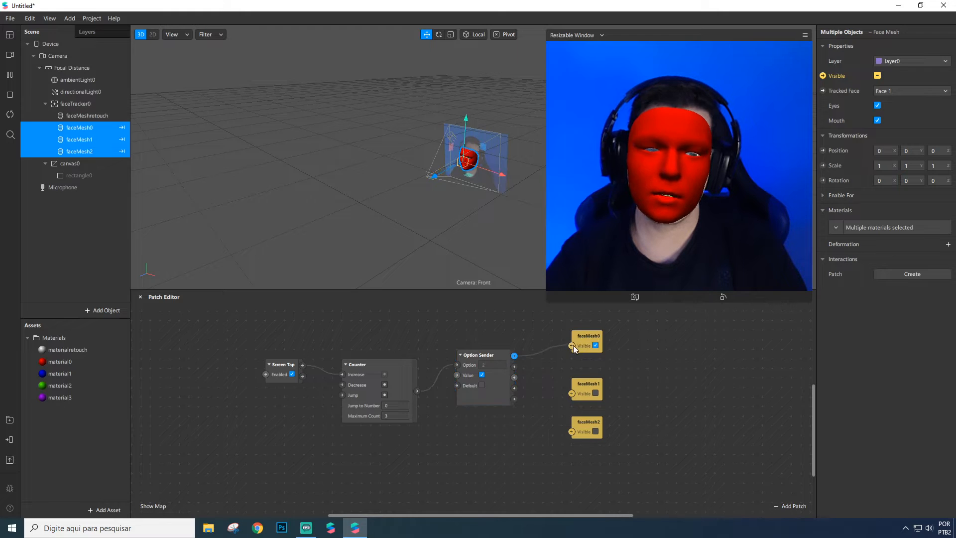
pyautogui.moveTo(571, 394); pyautogui.dragTo(580, 362)
pyautogui.moveTo(514, 377); pyautogui.dragTo(582, 391)
# Step: Tap the preview screen repeatedly to test the Option Sender's mesh switching, and shift the faceMesh0 patch slightly upward
pyautogui.click(685, 250)
pyautogui.click(692, 244)
pyautogui.click(694, 244)
pyautogui.click(695, 245)
pyautogui.click(695, 245)
pyautogui.click(695, 245)
pyautogui.click(695, 245)
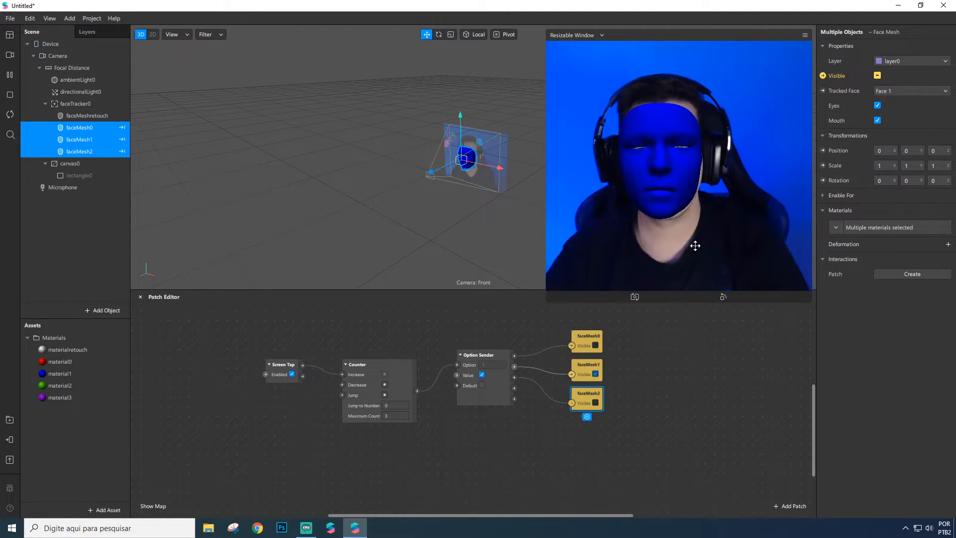
pyautogui.click(495, 401)
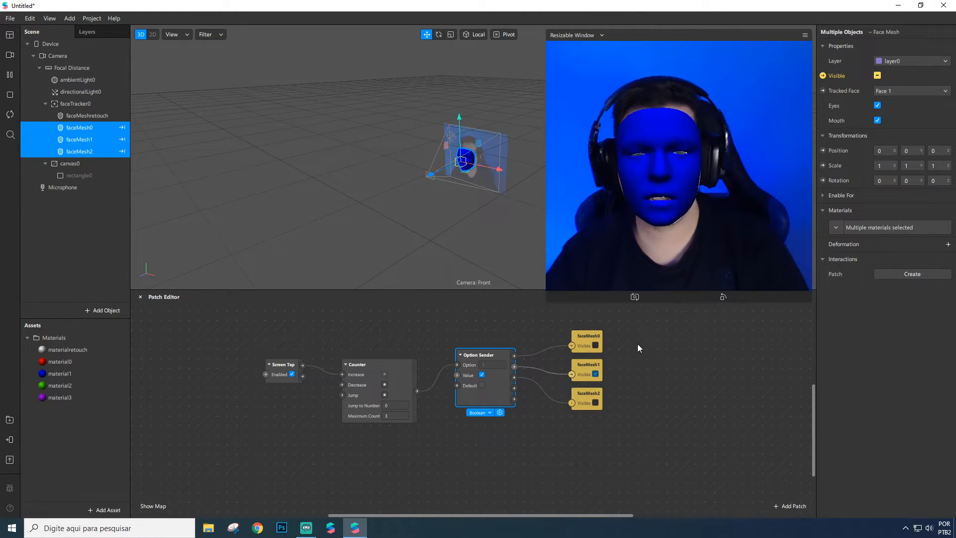
pyautogui.moveTo(587, 339); pyautogui.dragTo(579, 329)
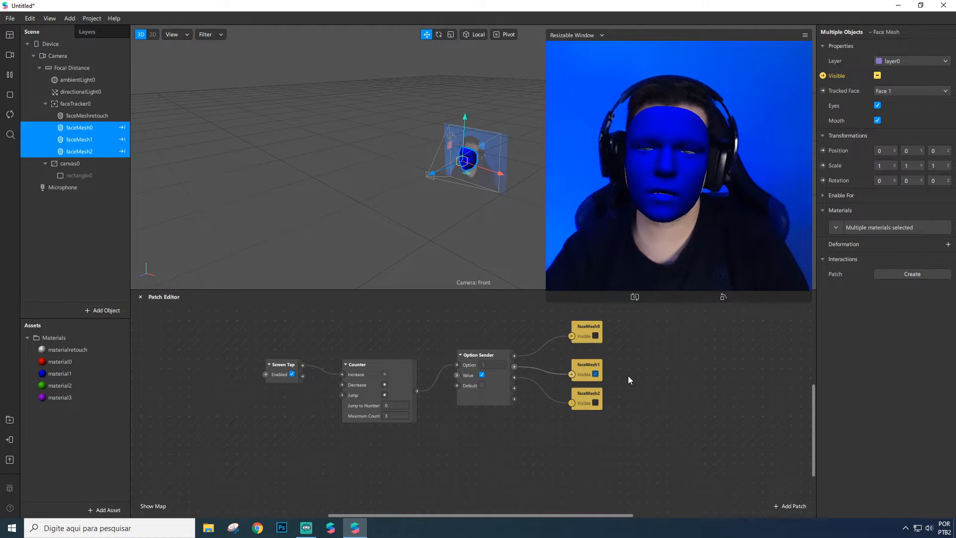
# Step: Try a Maximum Count of 999 on the Counter patch and set it back to 3
pyautogui.click(393, 373)
pyautogui.click(401, 415)
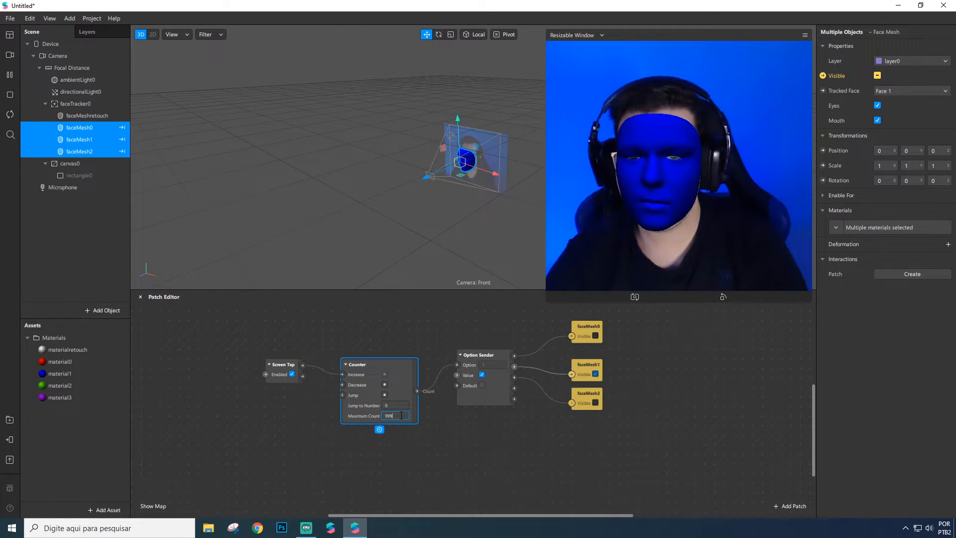
pyautogui.write('999')
pyautogui.press('Return')
pyautogui.click(402, 415)
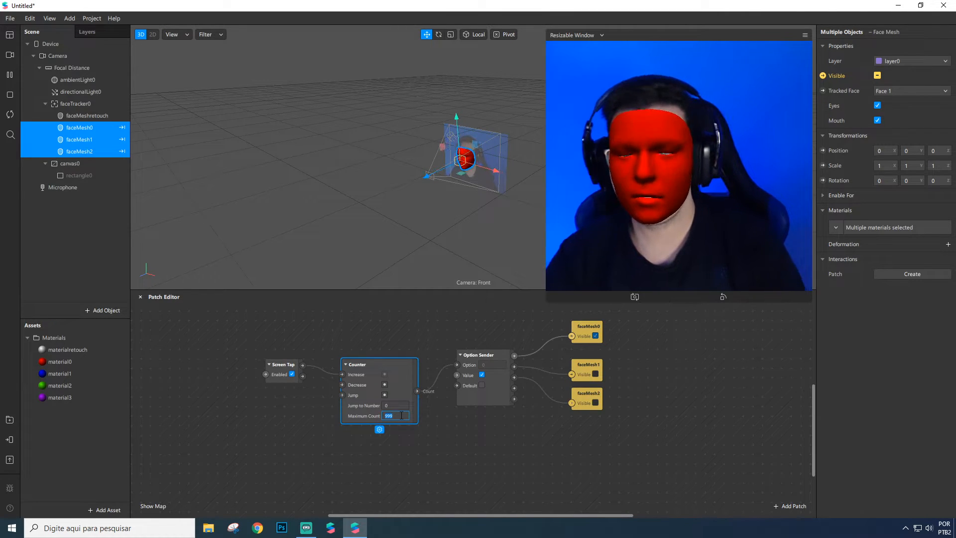
pyautogui.write('3')
pyautogui.press('Return')
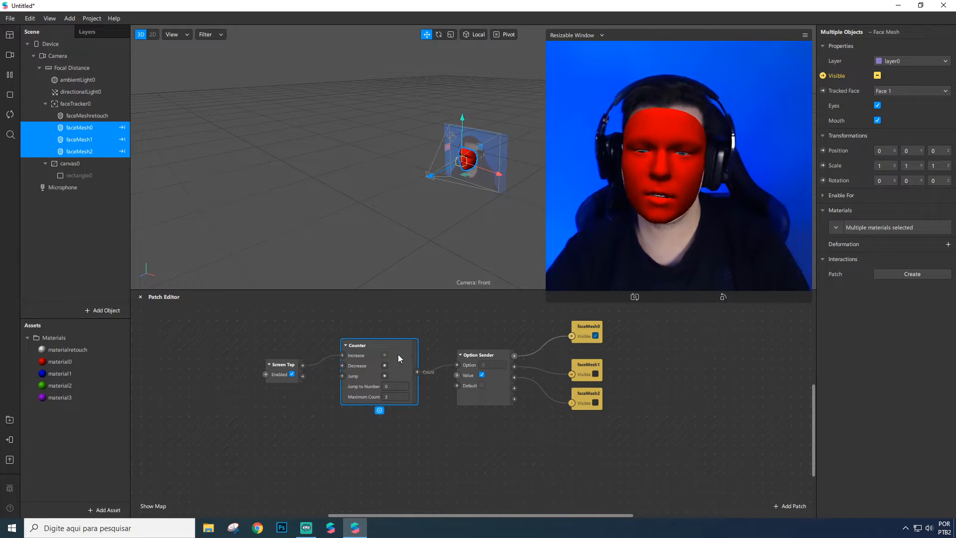
pyautogui.click(422, 446)
pyautogui.moveTo(486, 383); pyautogui.dragTo(484, 393)
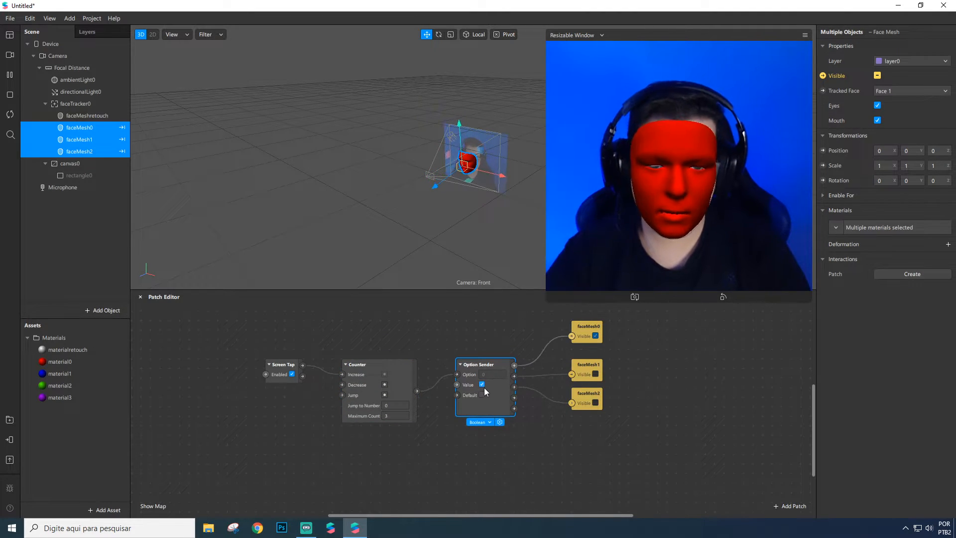
pyautogui.moveTo(491, 362); pyautogui.dragTo(490, 352)
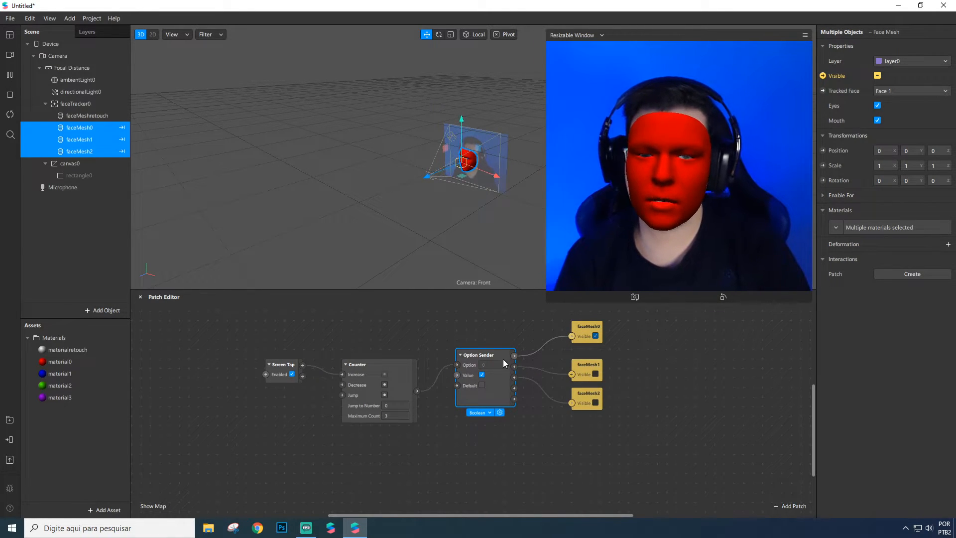
# Step: Turn off Value and turn on Default on the Option Sender patch, and test the inverted visibility by tapping the preview screen
pyautogui.click(482, 375)
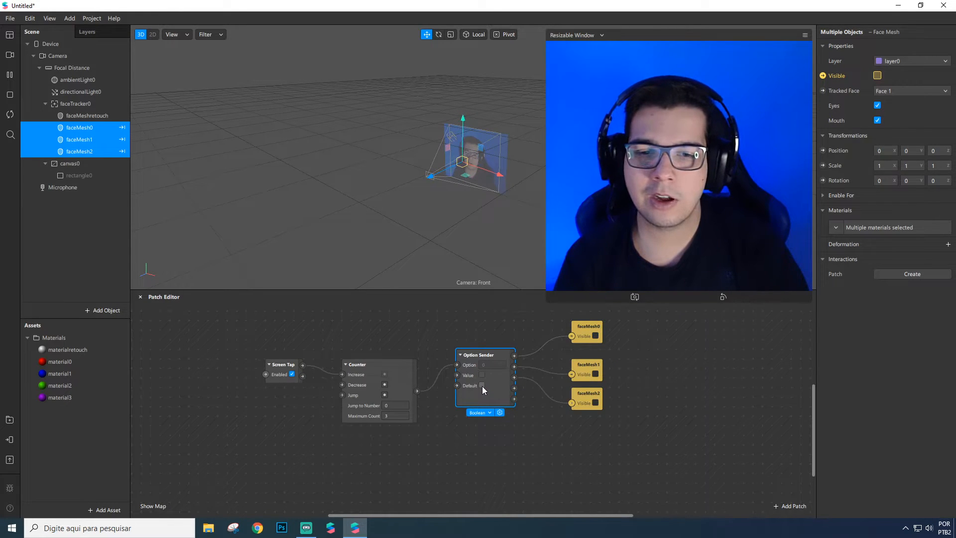
pyautogui.click(482, 386)
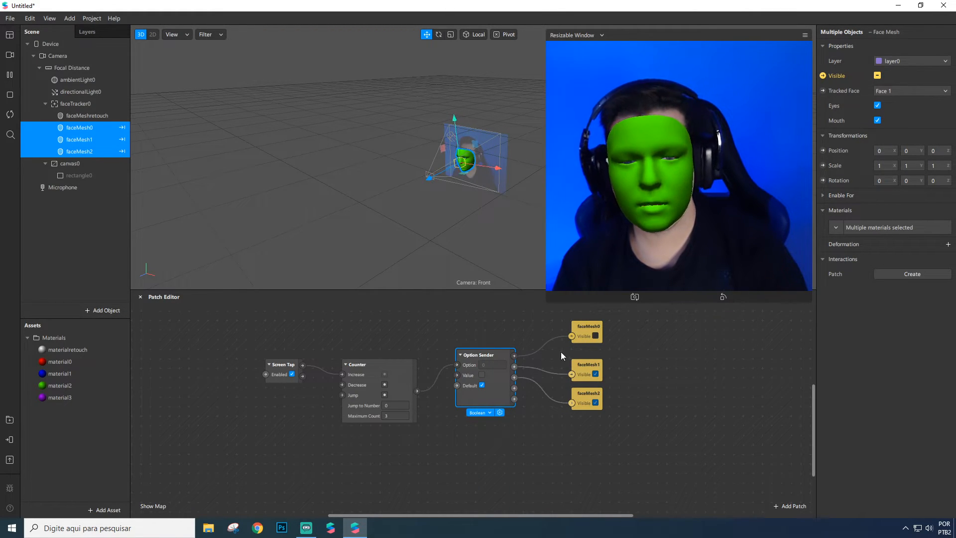
pyautogui.click(718, 219)
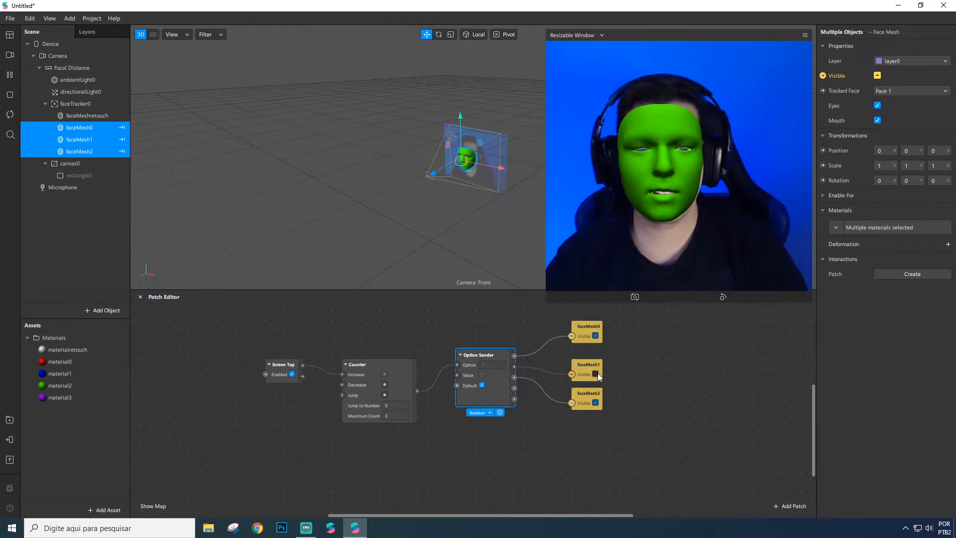
pyautogui.click(694, 213)
pyautogui.click(713, 188)
pyautogui.click(713, 189)
pyautogui.click(713, 189)
pyautogui.click(713, 188)
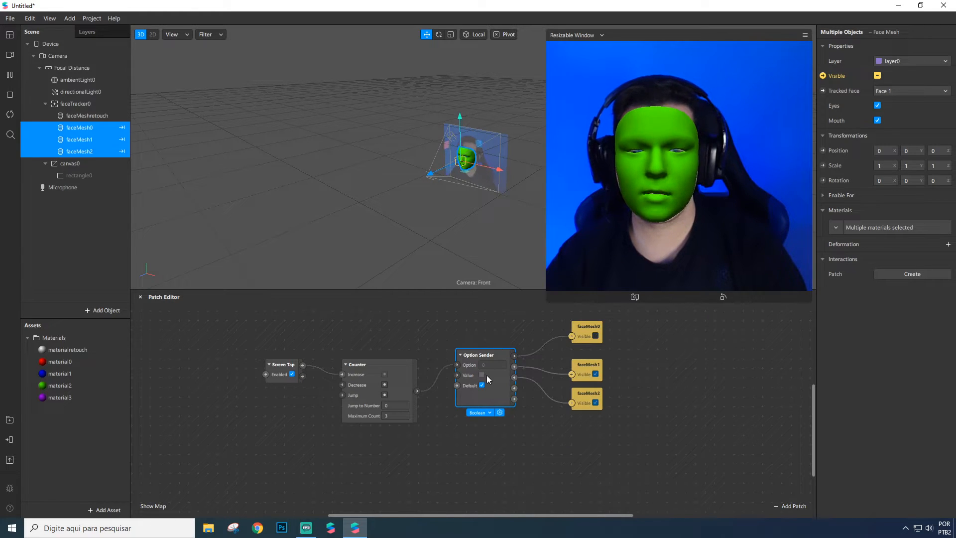
# Step: Turn Value on and Default off on the Option Sender, shift the Screen Tap and Counter patches away, and delete the Option Sender
pyautogui.click(482, 385)
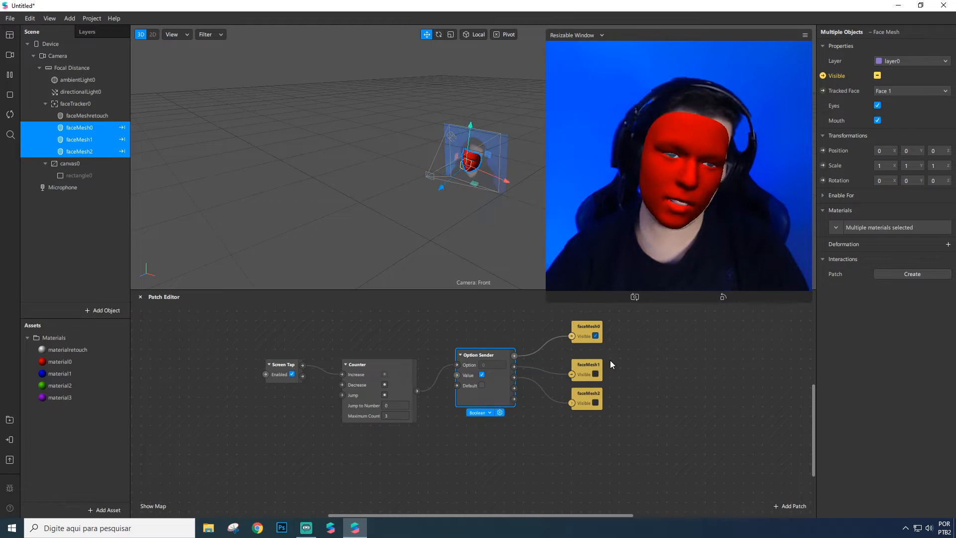
pyautogui.moveTo(501, 383); pyautogui.dragTo(482, 393)
pyautogui.moveTo(369, 374); pyautogui.dragTo(330, 363)
pyautogui.click(483, 407)
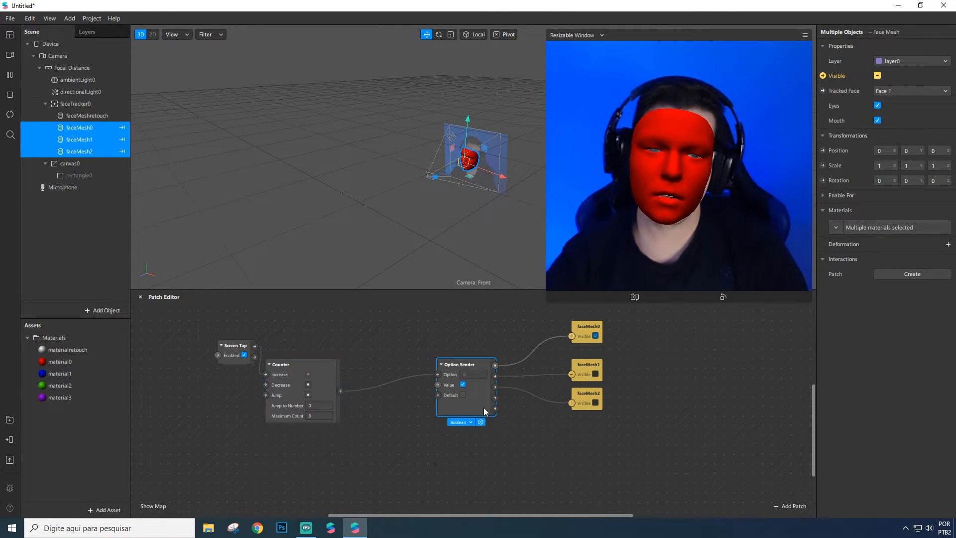
pyautogui.press('Delete')
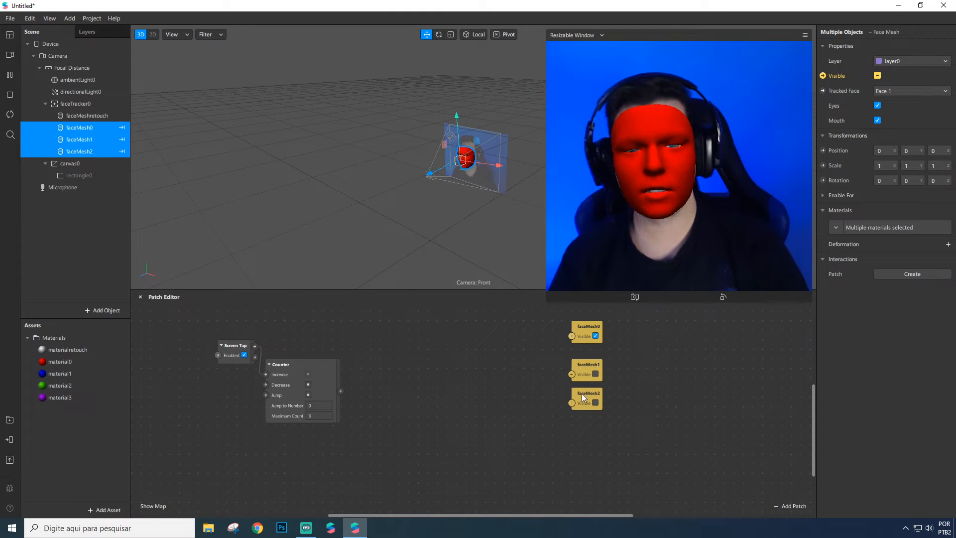
# Step: Spread the faceMesh1 and faceMesh2 patches further apart vertically and reposition the Counter patch level with the Screen Tap patch
pyautogui.moveTo(589, 374); pyautogui.dragTo(592, 374)
pyautogui.moveTo(578, 417); pyautogui.dragTo(579, 427)
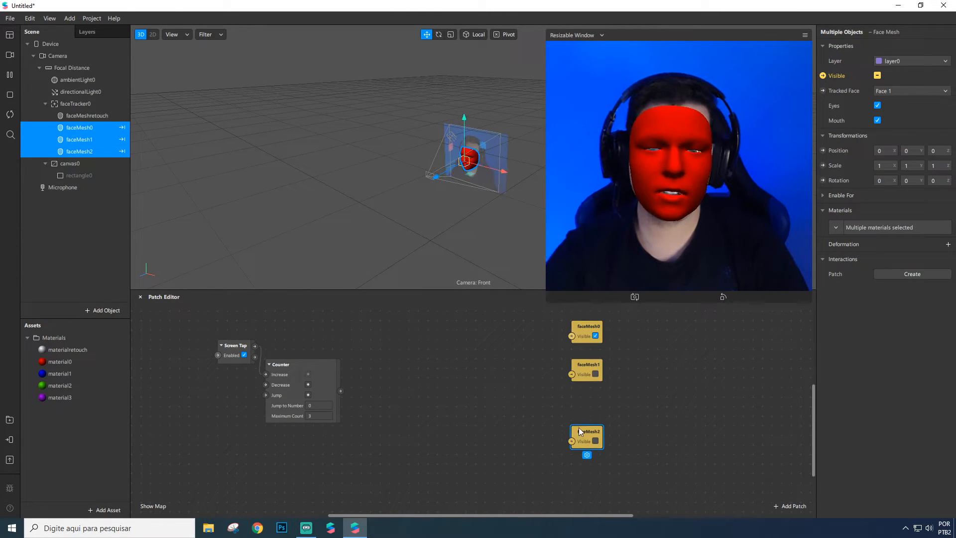
pyautogui.click(587, 377)
pyautogui.moveTo(328, 367); pyautogui.dragTo(374, 340)
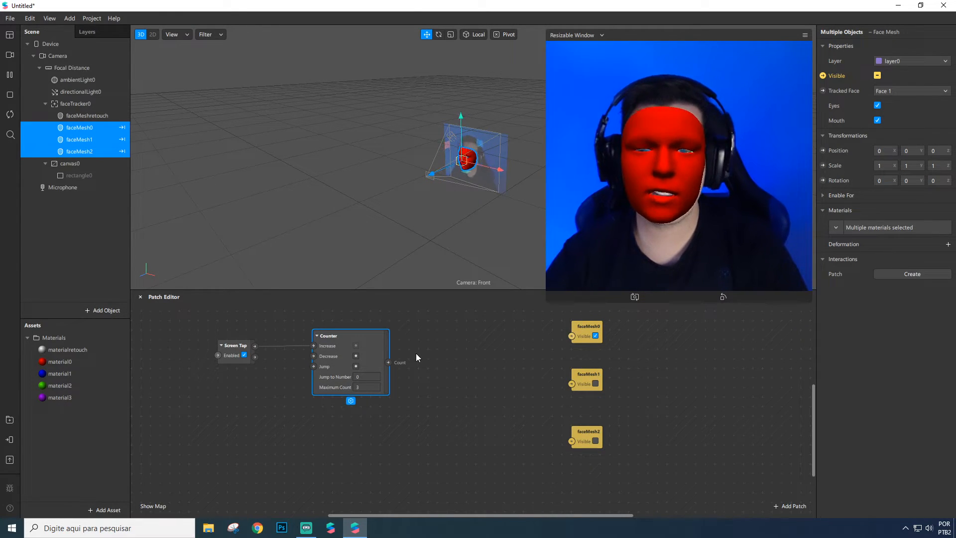
pyautogui.moveTo(374, 346); pyautogui.dragTo(364, 346)
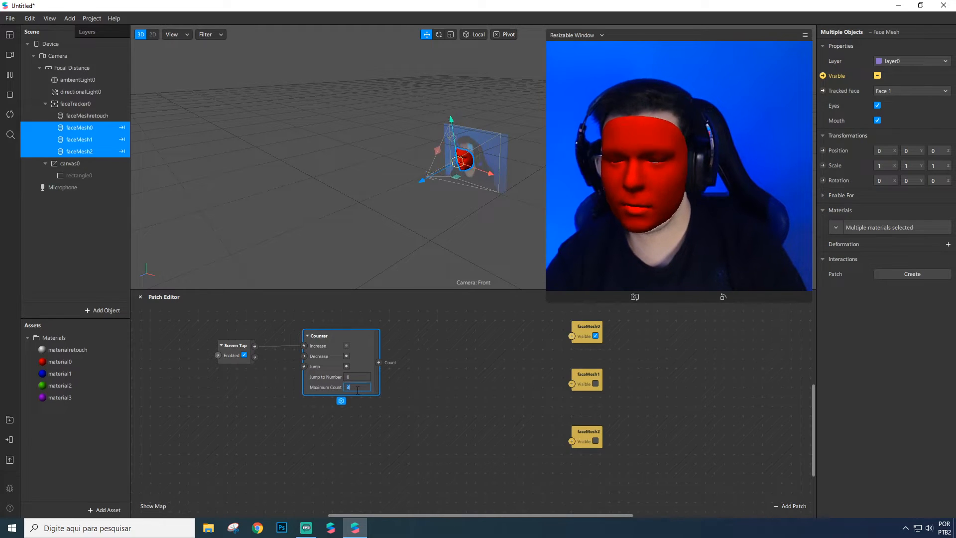
# Step: Set the Counter patch's Maximum Count to 4
pyautogui.write('4')
pyautogui.press('Return')
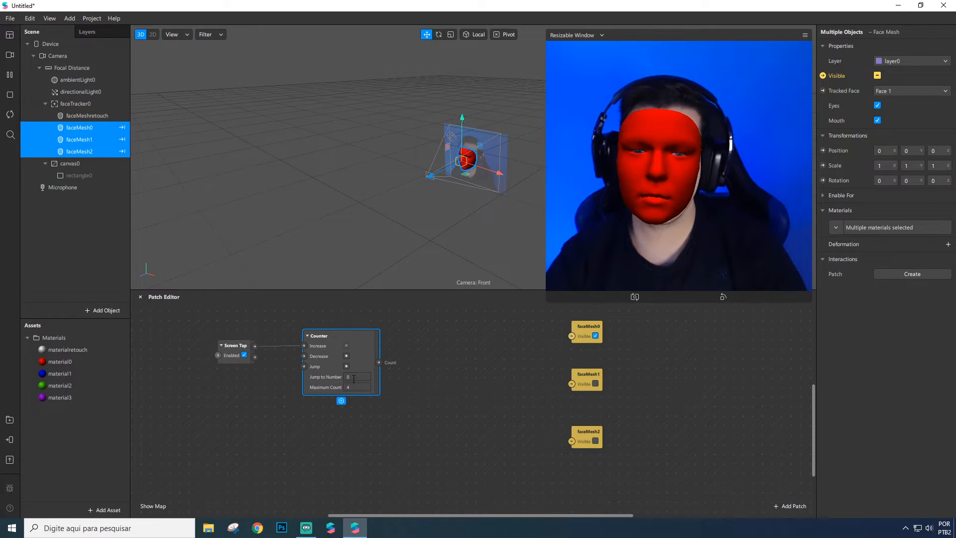
pyautogui.click(432, 342)
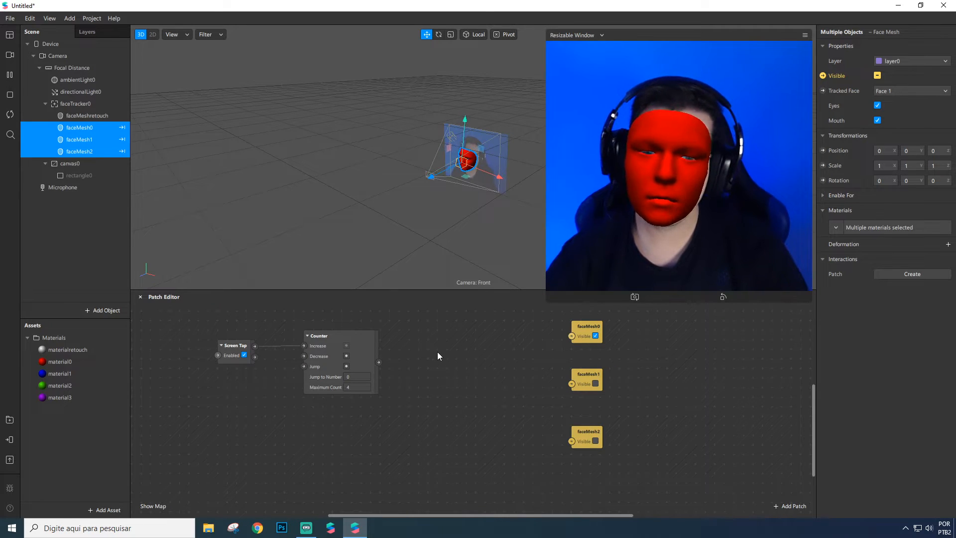
pyautogui.click(378, 341)
pyautogui.click(407, 369)
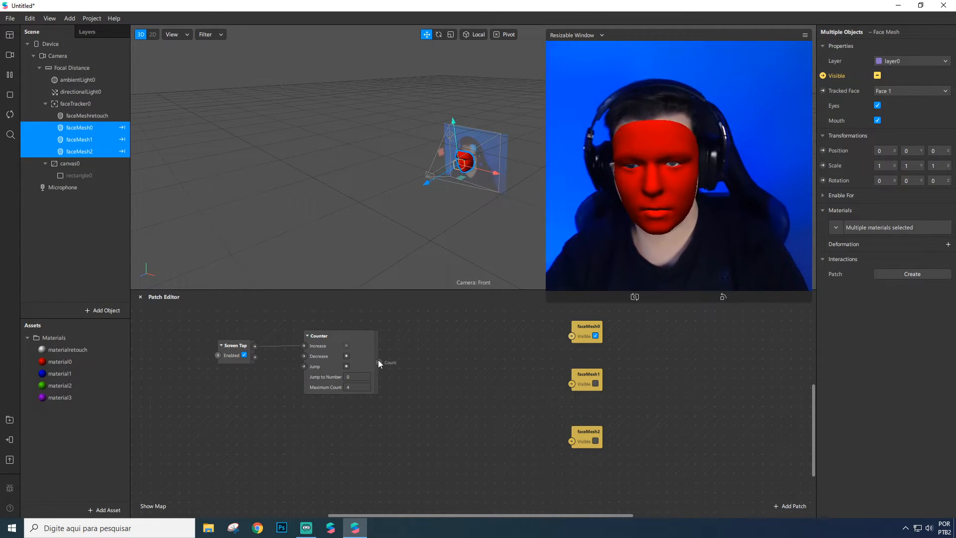
# Step: Add an Equals Exactly patch fed by the Counter's Count output, set its comparison value to 1, and position it beside the Counter
pyautogui.moveTo(378, 361); pyautogui.dragTo(428, 330)
pyautogui.write('equals')
pyautogui.press('Down')
pyautogui.press('Return')
pyautogui.click(451, 359)
pyautogui.write('1')
pyautogui.moveTo(456, 339); pyautogui.dragTo(465, 326)
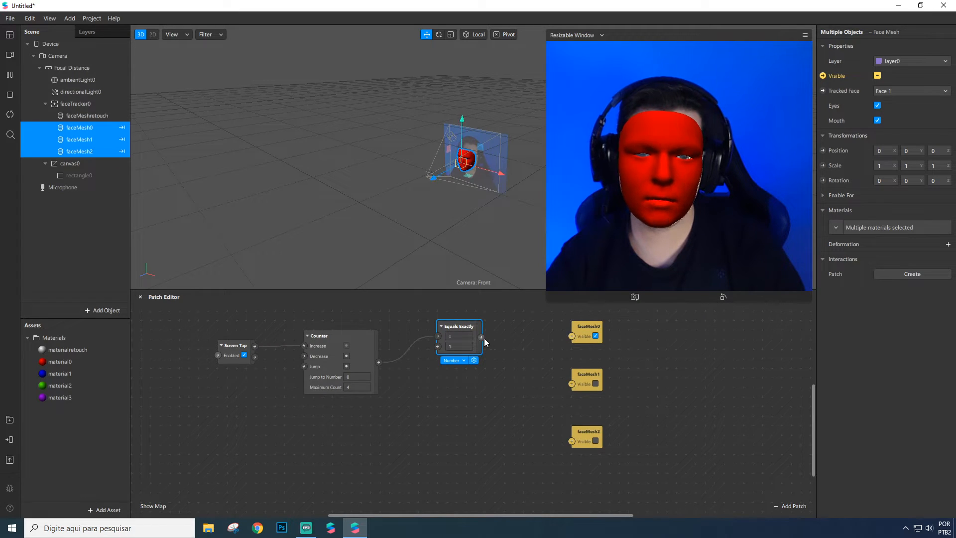
# Step: Add a Switch patch from the Equals Exactly output, route its Pulse to Turn On, and make room before faceMesh0
pyautogui.moveTo(595, 329); pyautogui.dragTo(615, 329)
pyautogui.moveTo(482, 337); pyautogui.dragTo(545, 340)
pyautogui.write('sw')
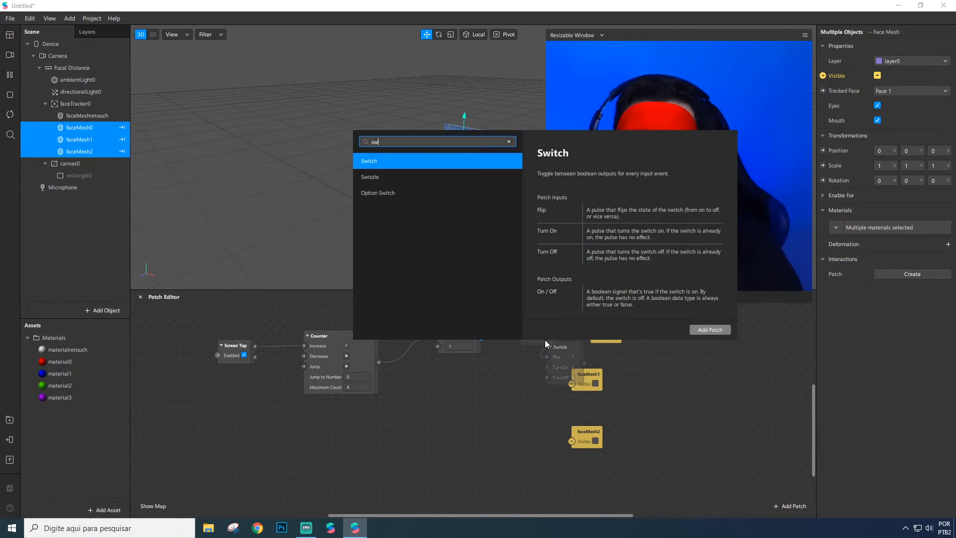
pyautogui.press('Return')
pyautogui.moveTo(540, 342)
pyautogui.mouseDown()
pyautogui.moveTo(545, 326)
pyautogui.moveTo(533, 346)
pyautogui.mouseUp()
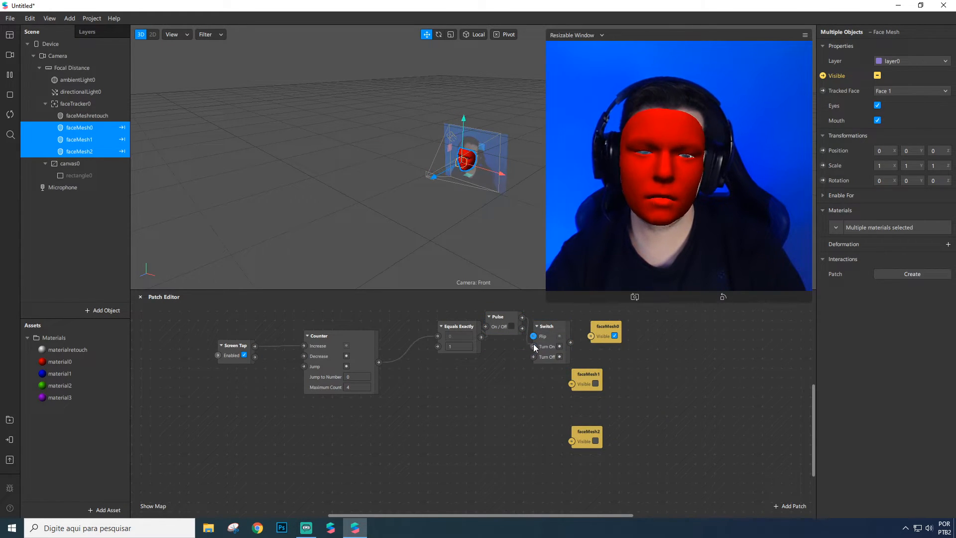
pyautogui.moveTo(609, 329); pyautogui.dragTo(676, 334)
pyautogui.moveTo(547, 348); pyautogui.dragTo(595, 339)
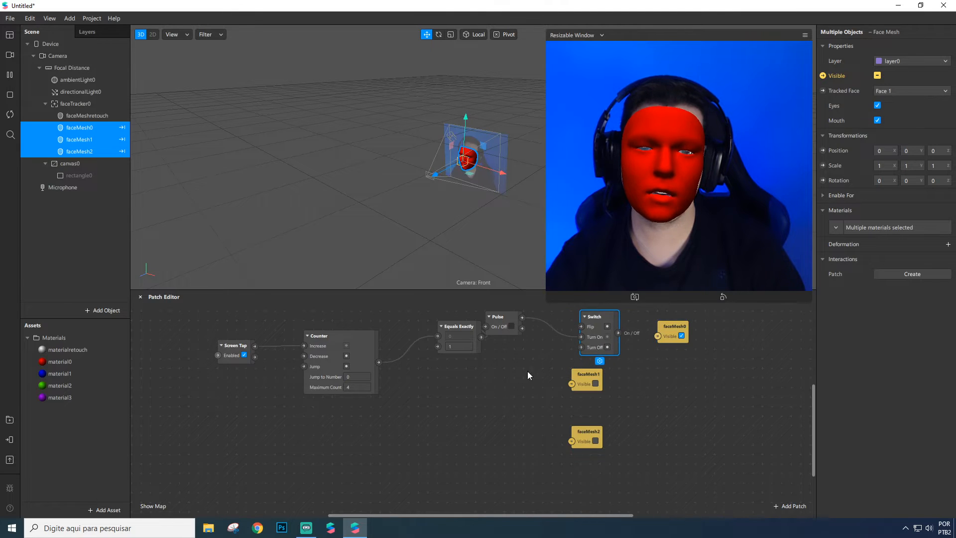
# Step: Arrange the Screen Tap, Counter, Equals Exactly, Pulse, Switch and faceMesh0 patches into an evenly spaced row
pyautogui.scroll(2, 474, 482)
pyautogui.moveTo(480, 516); pyautogui.dragTo(524, 515)
pyautogui.moveTo(413, 362); pyautogui.dragTo(441, 362)
pyautogui.moveTo(358, 363); pyautogui.dragTo(339, 354)
pyautogui.moveTo(429, 358); pyautogui.dragTo(339, 357)
pyautogui.moveTo(492, 357); pyautogui.dragTo(464, 356)
pyautogui.moveTo(565, 364); pyautogui.dragTo(547, 345)
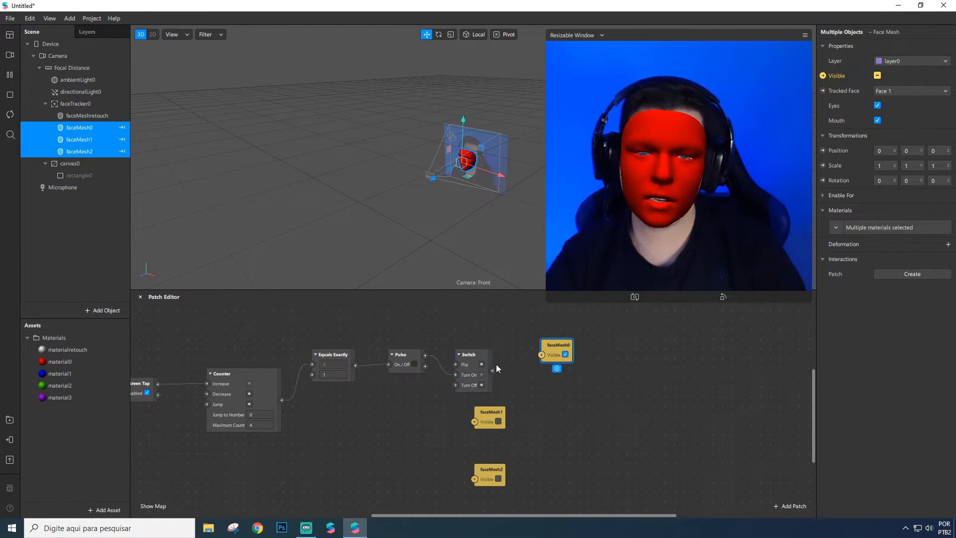
# Step: Connect the Switch output to faceMesh0's Visible input and test it by tapping the preview screen
pyautogui.moveTo(470, 371); pyautogui.dragTo(522, 363)
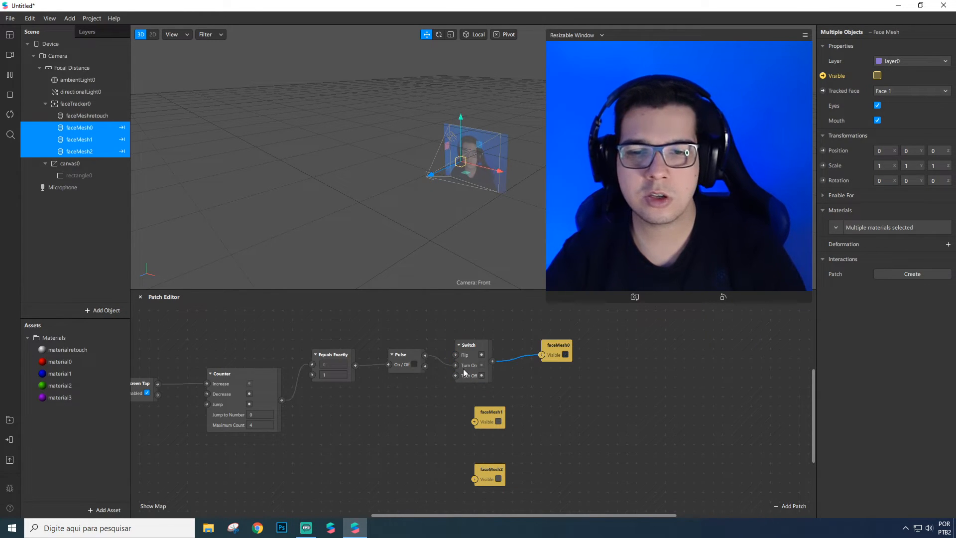
pyautogui.scroll(-3, 475, 357)
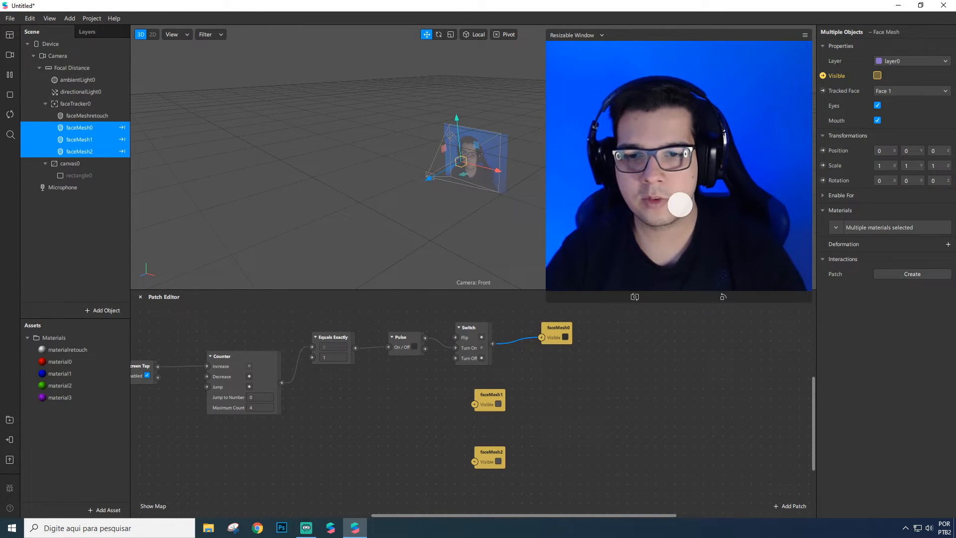
pyautogui.click(660, 213)
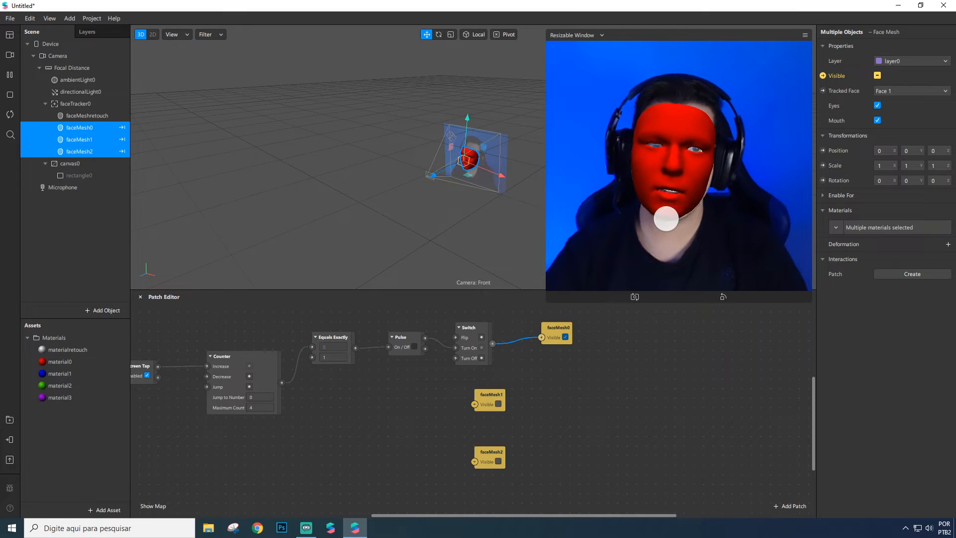
pyautogui.click(666, 218)
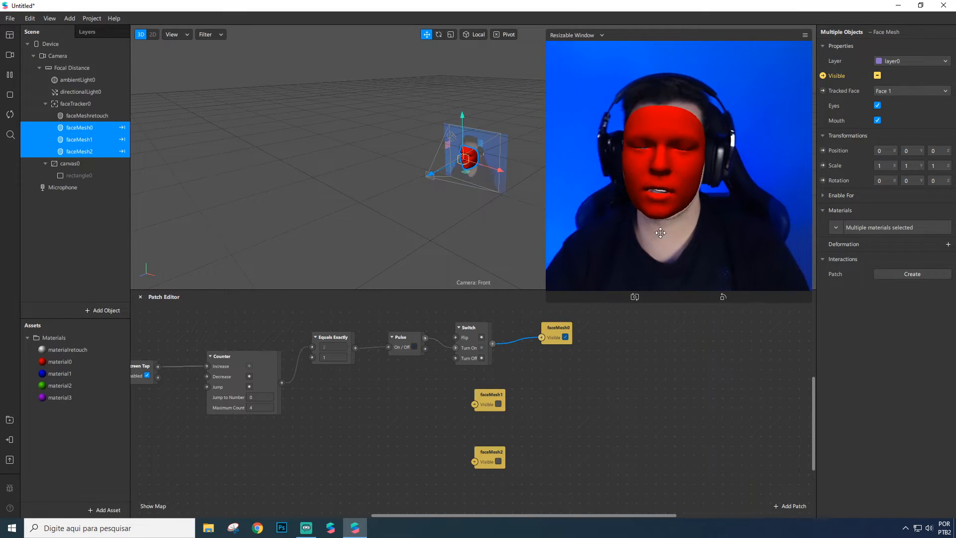
# Step: Move the faceMesh1 and faceMesh2 patches into a column beneath faceMesh0
pyautogui.scroll(1, 397, 421)
pyautogui.moveTo(546, 412); pyautogui.dragTo(562, 412)
pyautogui.moveTo(492, 462); pyautogui.dragTo(569, 463)
pyautogui.click(356, 413)
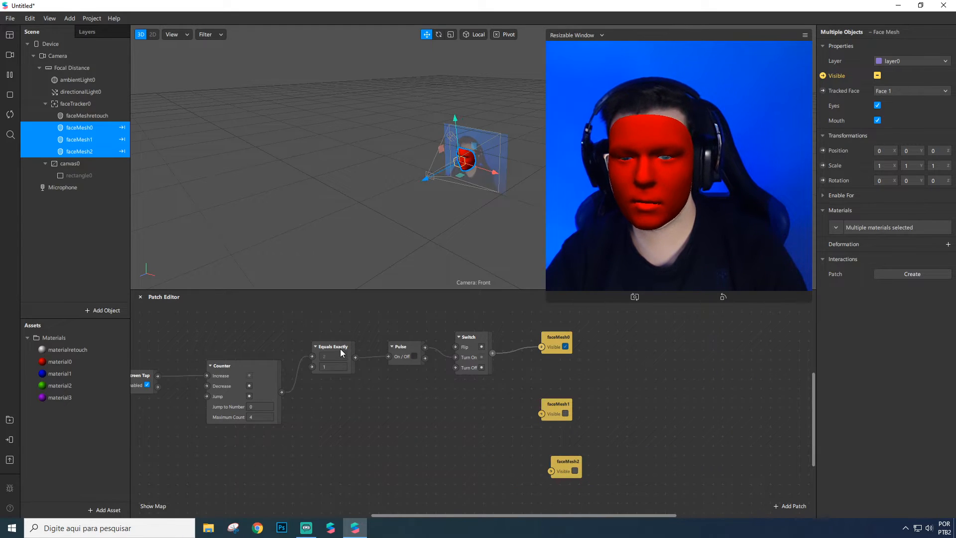
# Step: Duplicate the Equals Exactly, Pulse and Switch patches twice and place the copies in two rows beneath the originals
pyautogui.click(341, 349)
pyautogui.click(459, 338)
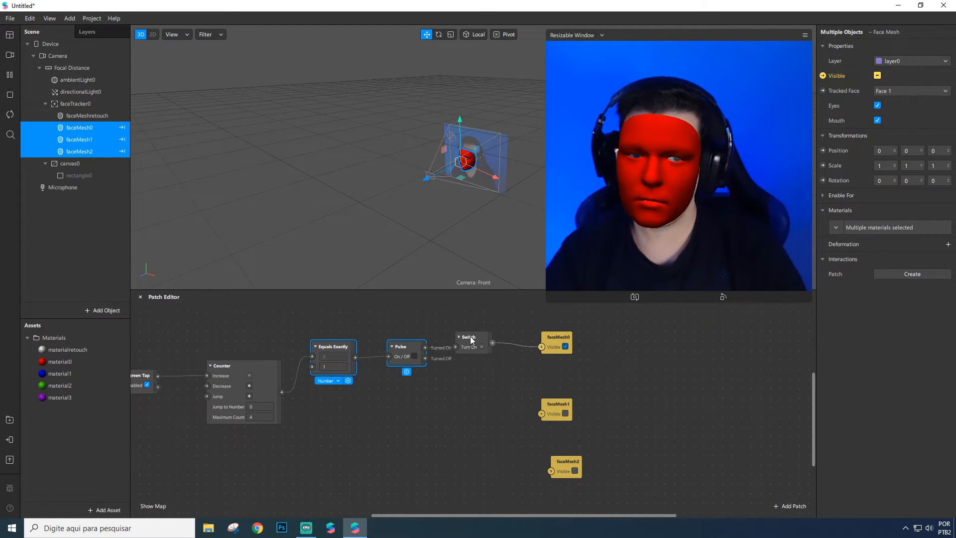
pyautogui.click(459, 337)
pyautogui.keyDown('shift'); pyautogui.click(477, 337); pyautogui.keyUp('shift')
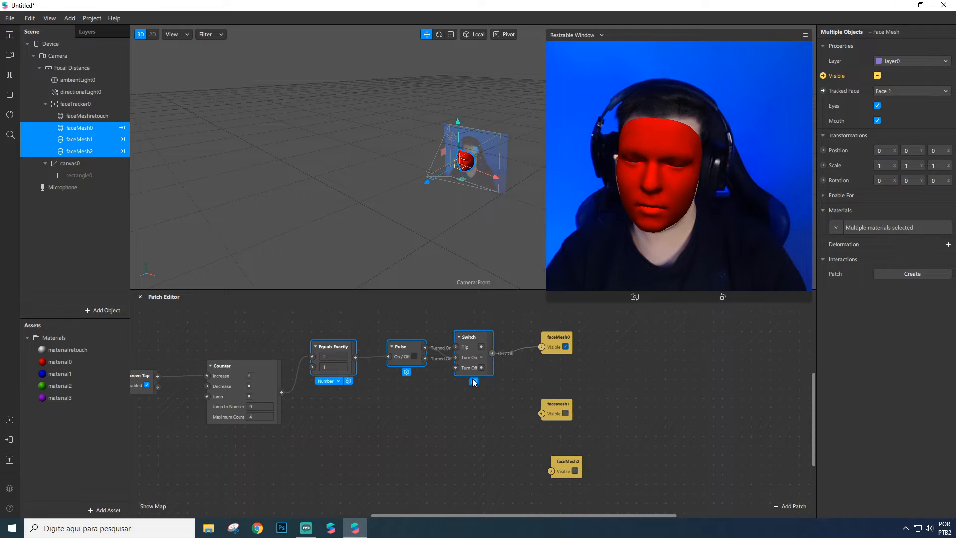
pyautogui.hotkey('ctrl', 'c')
pyautogui.hotkey('ctrl', 'v')
pyautogui.hotkey('ctrl', 'v')
pyautogui.moveTo(352, 412); pyautogui.dragTo(333, 451)
pyautogui.click(489, 428)
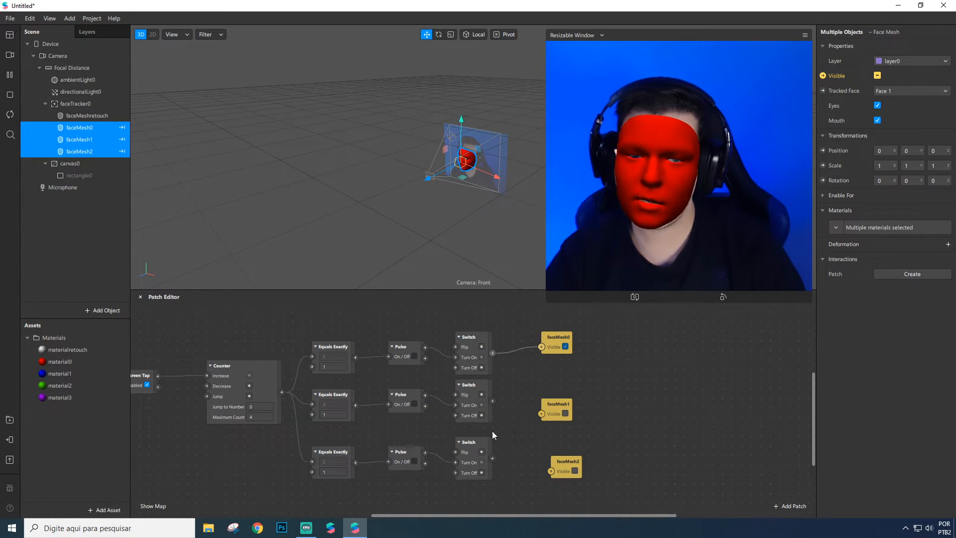
pyautogui.moveTo(430, 482); pyautogui.dragTo(291, 447)
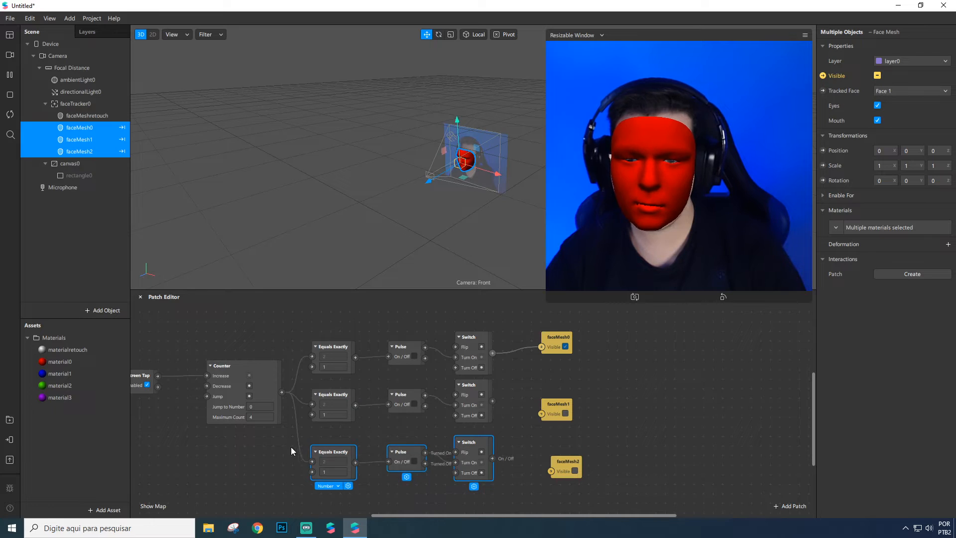
# Step: Set the comparison value to 2 on the second Equals Exactly patch and to 3 on the third
pyautogui.click(347, 439)
pyautogui.click(333, 413)
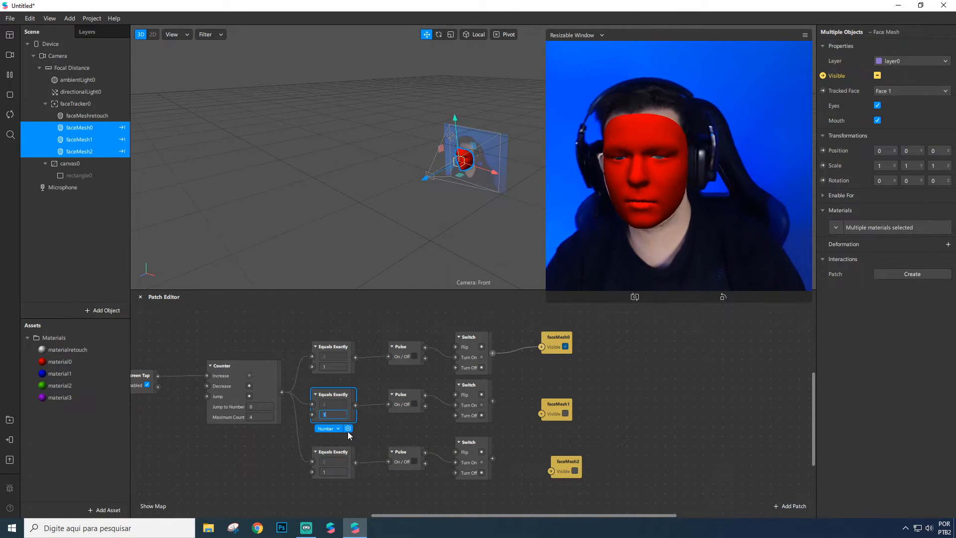
pyautogui.click(382, 435)
pyautogui.click(333, 470)
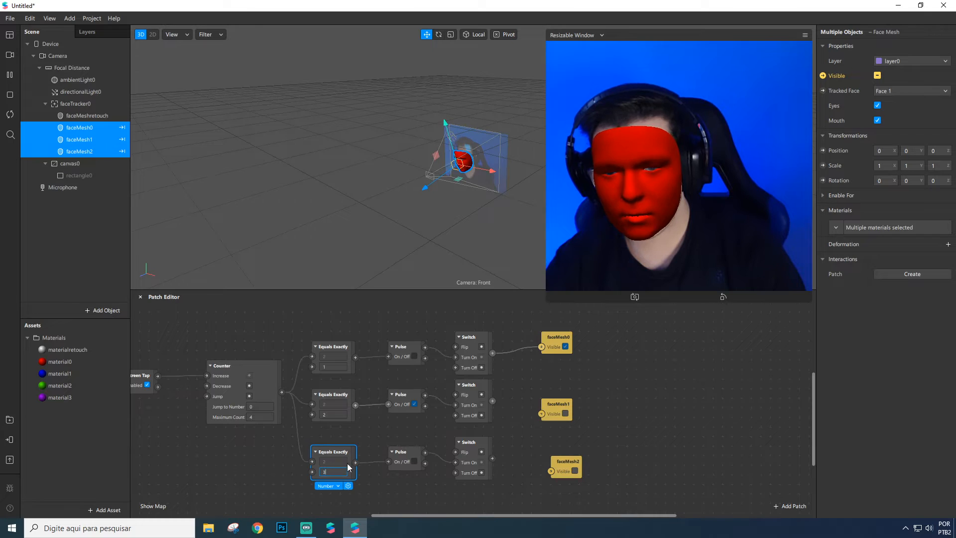
pyautogui.write('3')
# Step: Connect the second and third Switch outputs to the Visible inputs of faceMesh1 and faceMesh2, and align both mesh patches with their rows
pyautogui.click(399, 437)
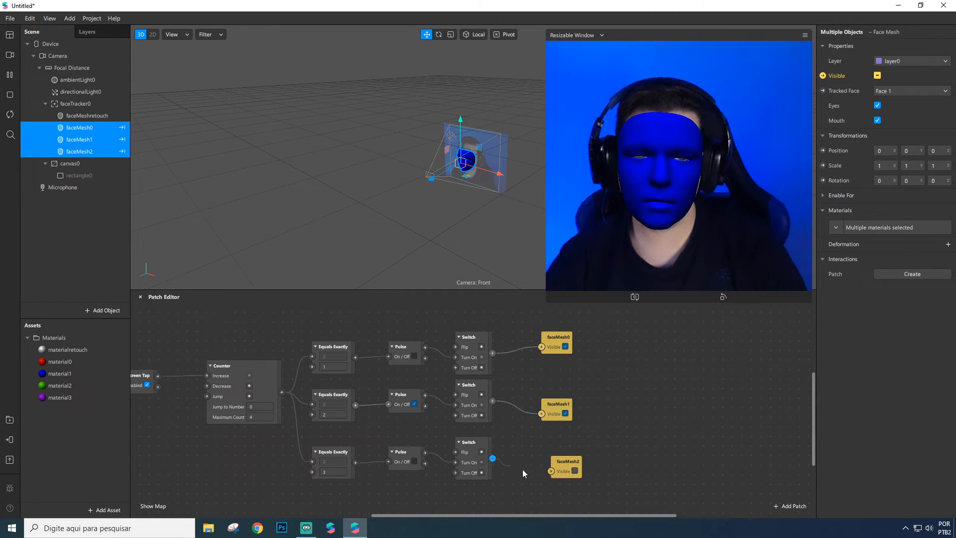
pyautogui.moveTo(550, 474); pyautogui.dragTo(548, 458)
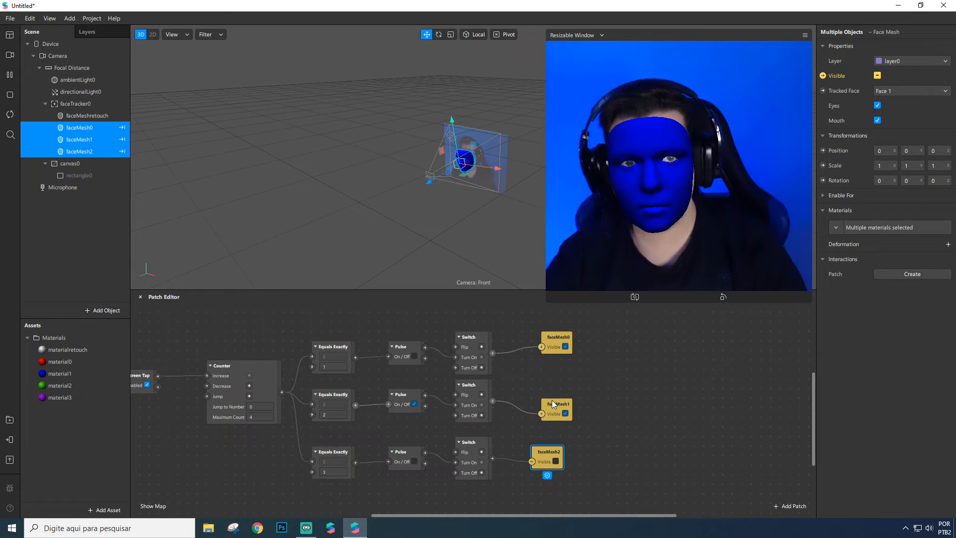
pyautogui.moveTo(552, 401); pyautogui.dragTo(549, 381)
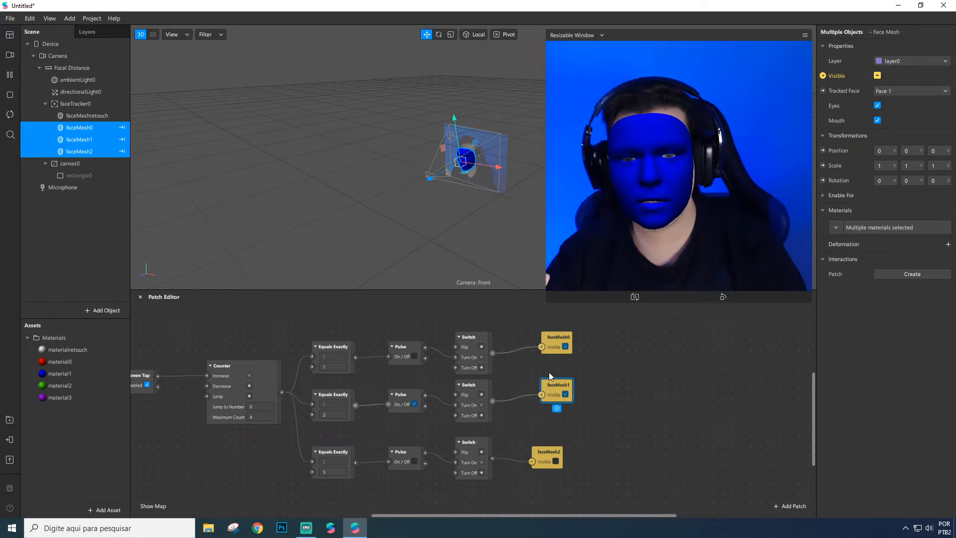
# Step: Restart the effect and tap the preview screen repeatedly to test how the three Switch rows show the face meshes
pyautogui.click(10, 114)
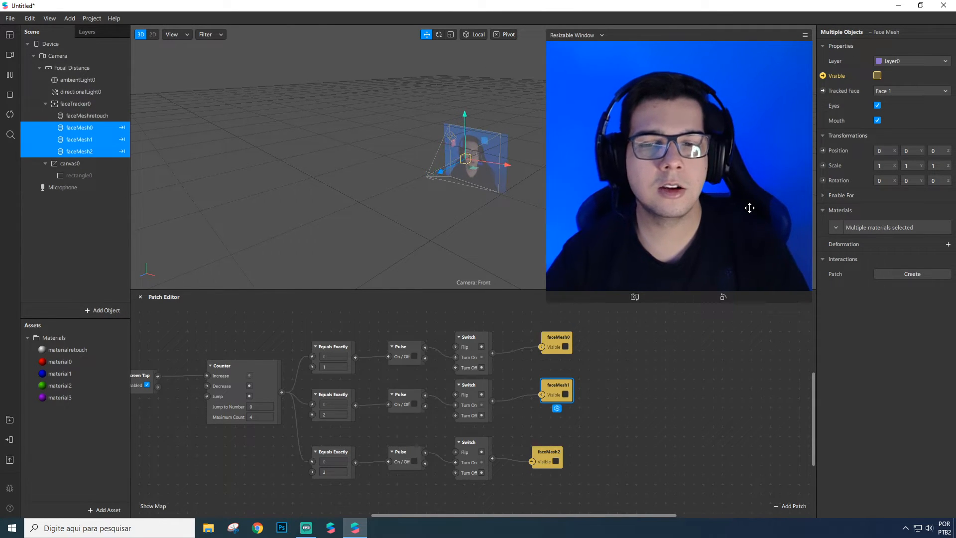
pyautogui.click(728, 198)
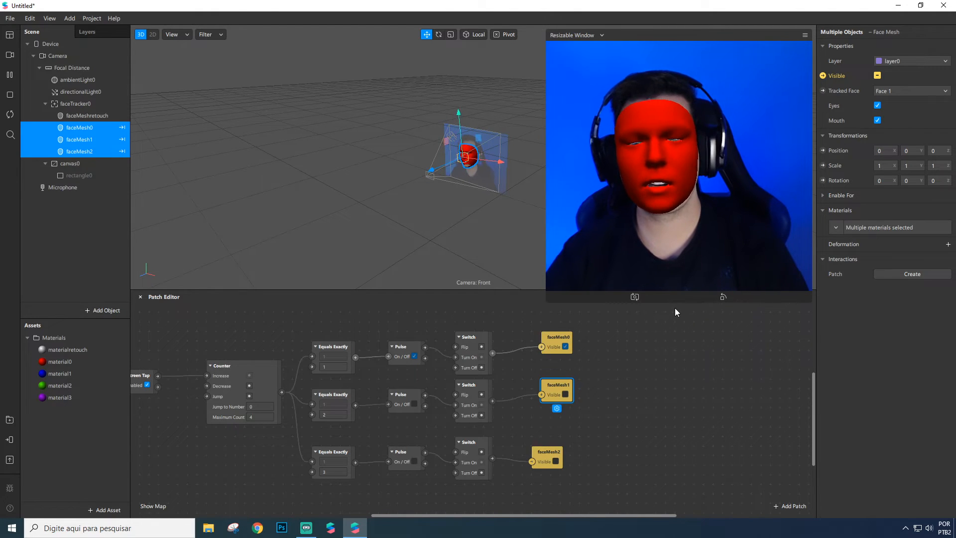
pyautogui.click(692, 239)
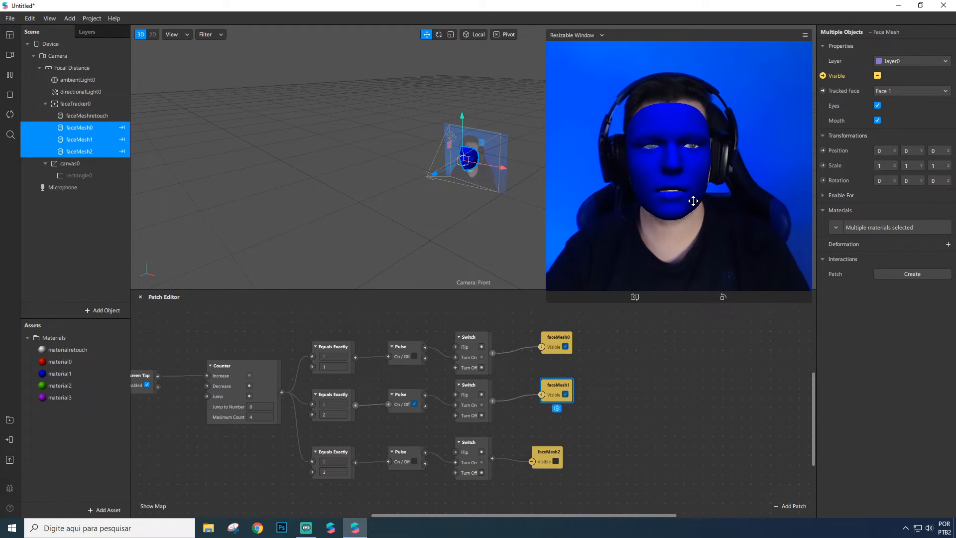
pyautogui.click(707, 192)
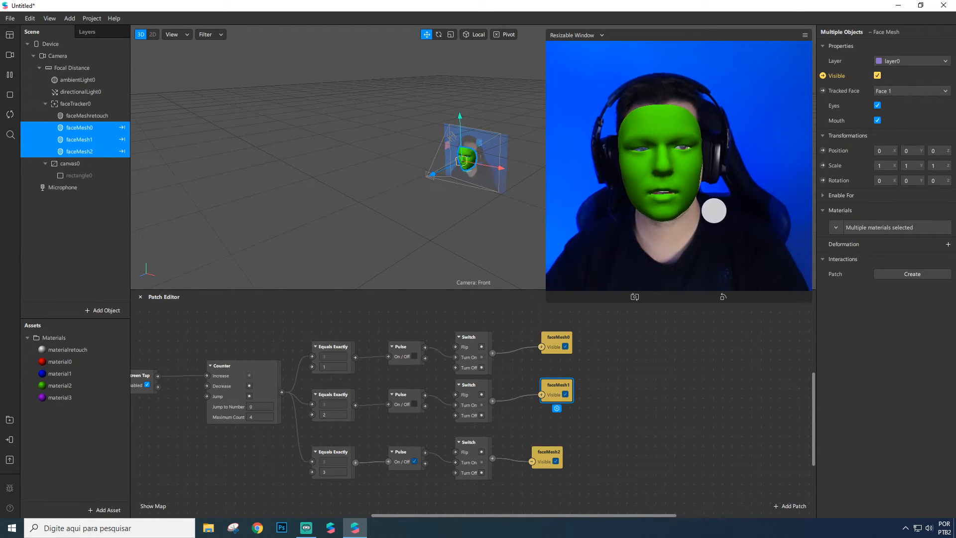
pyautogui.doubleClick(688, 197)
pyautogui.click(694, 200)
pyautogui.click(694, 200)
pyautogui.click(707, 208)
pyautogui.click(717, 214)
pyautogui.click(717, 215)
pyautogui.click(717, 215)
pyautogui.click(717, 214)
pyautogui.click(717, 214)
pyautogui.click(717, 215)
pyautogui.click(717, 214)
pyautogui.click(717, 214)
pyautogui.click(716, 215)
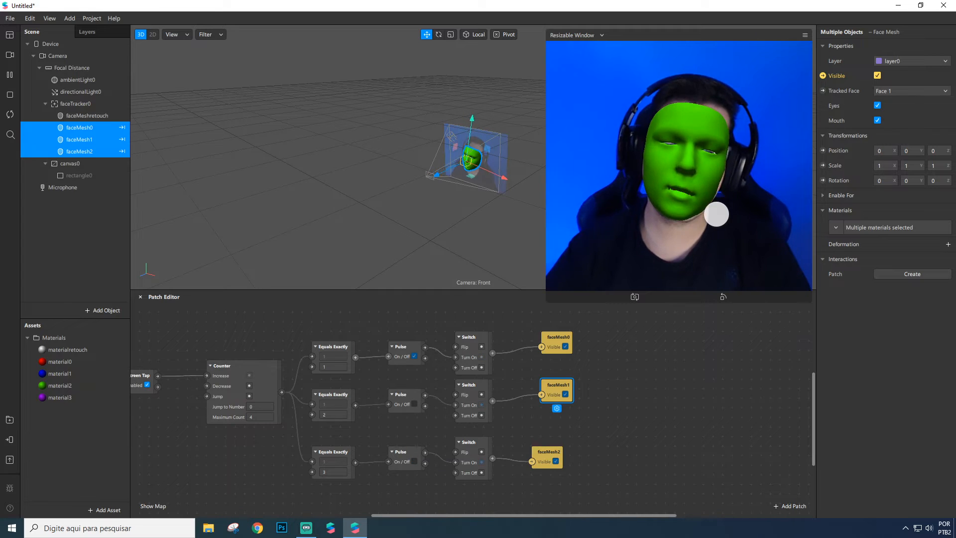
pyautogui.click(716, 214)
pyautogui.click(688, 388)
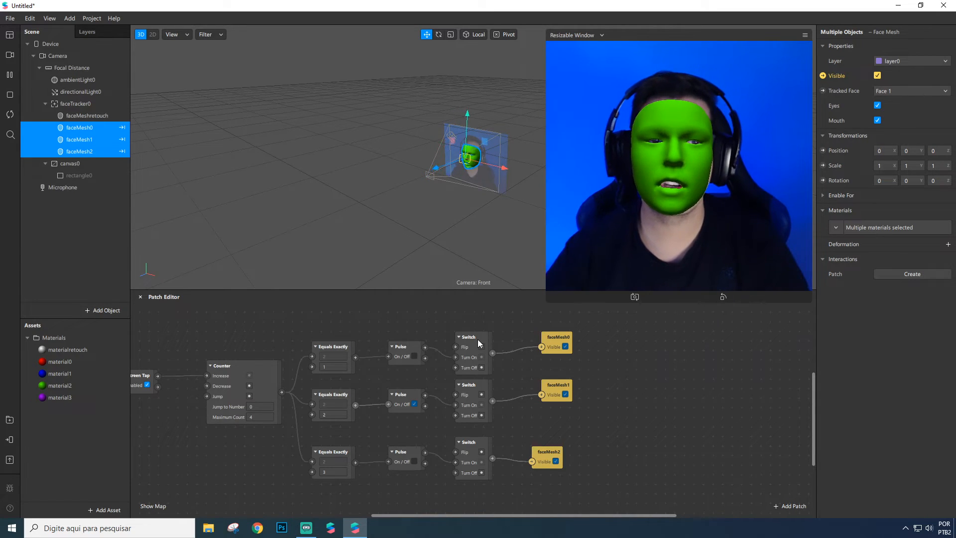
pyautogui.scroll(3, 349, 380)
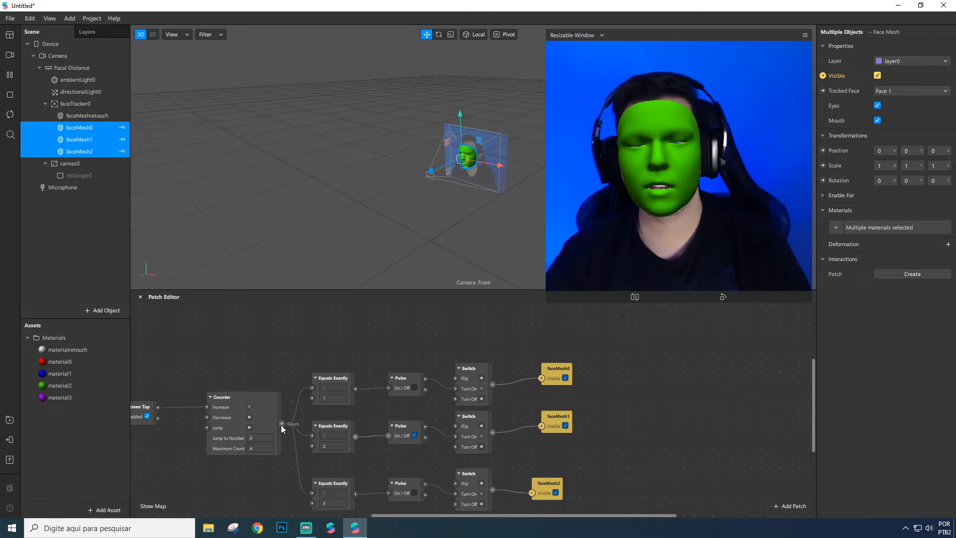
# Step: Add an Equals Exactly patch comparing the Counter output with 0 and link it through a new Pulse to the first Switch's Turn Off input
pyautogui.moveTo(282, 423); pyautogui.dragTo(303, 334)
pyautogui.write('equals')
pyautogui.press('Down')
pyautogui.press('Return')
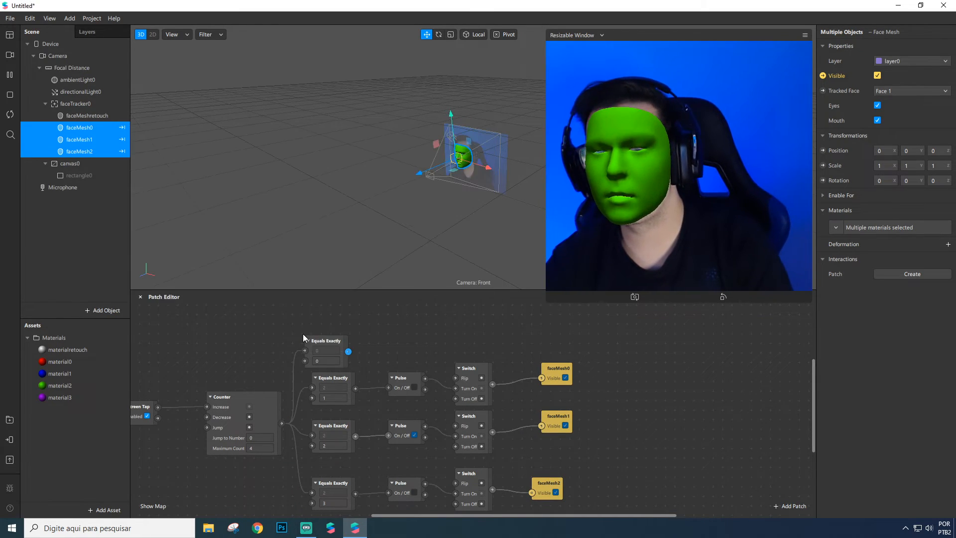
pyautogui.moveTo(339, 320); pyautogui.dragTo(455, 399)
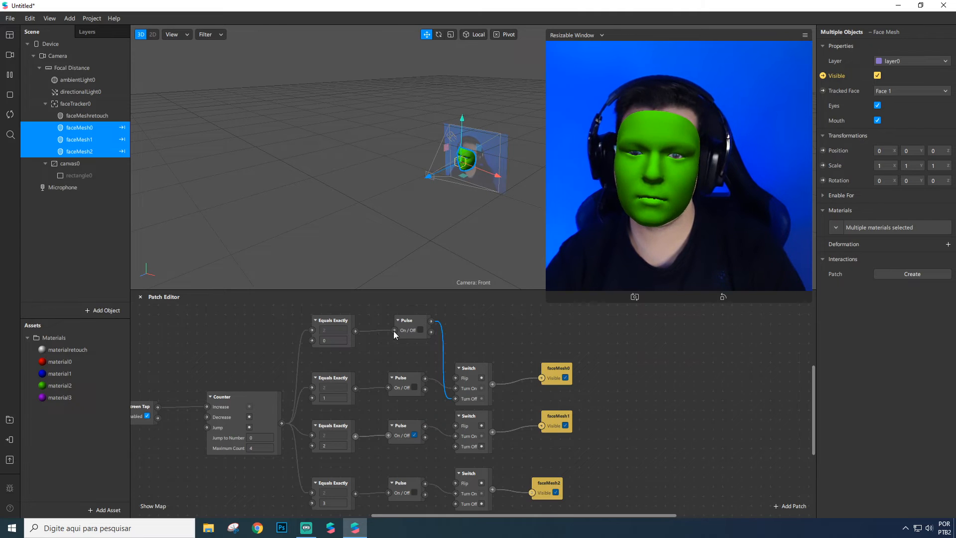
# Step: Reposition the new Equals Exactly and Pulse above the rows and connect that Pulse to Turn Off on the second and third Switches
pyautogui.moveTo(323, 325); pyautogui.dragTo(327, 344)
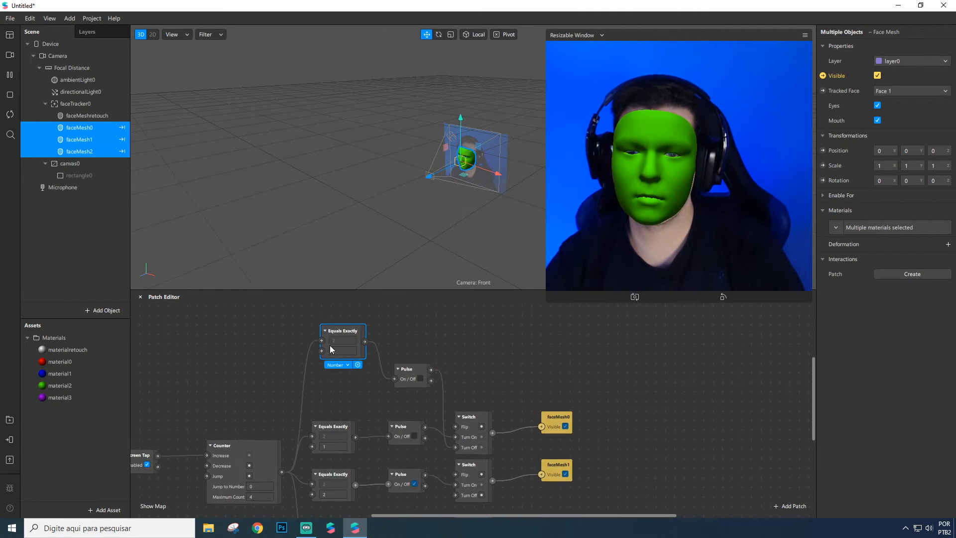
pyautogui.scroll(-3, 379, 367)
pyautogui.moveTo(407, 369); pyautogui.dragTo(455, 379)
pyautogui.scroll(-1, 352, 408)
pyautogui.moveTo(366, 391); pyautogui.dragTo(432, 435)
pyautogui.moveTo(369, 458); pyautogui.dragTo(418, 315)
pyautogui.scroll(3, 346, 349)
pyautogui.scroll(1, 359, 336)
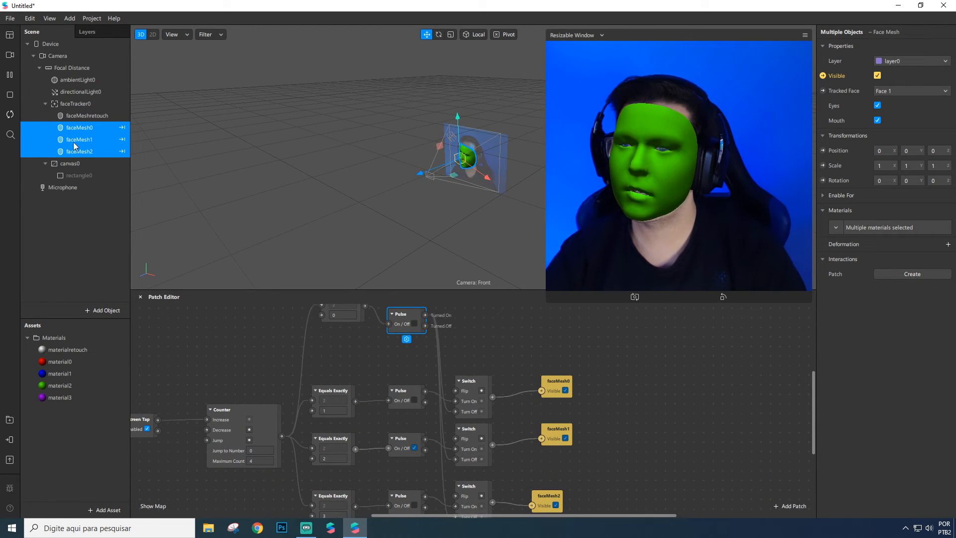
# Step: Restart the effect and tap the preview through a full cycle to test the red, blue and green meshes and the reset
pyautogui.hotkey('ctrl', 'r')
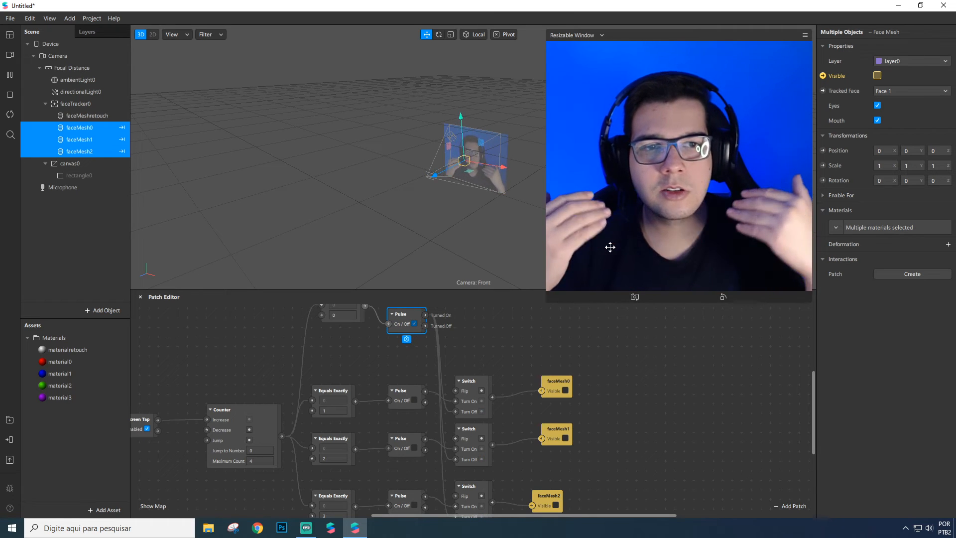
pyautogui.click(708, 215)
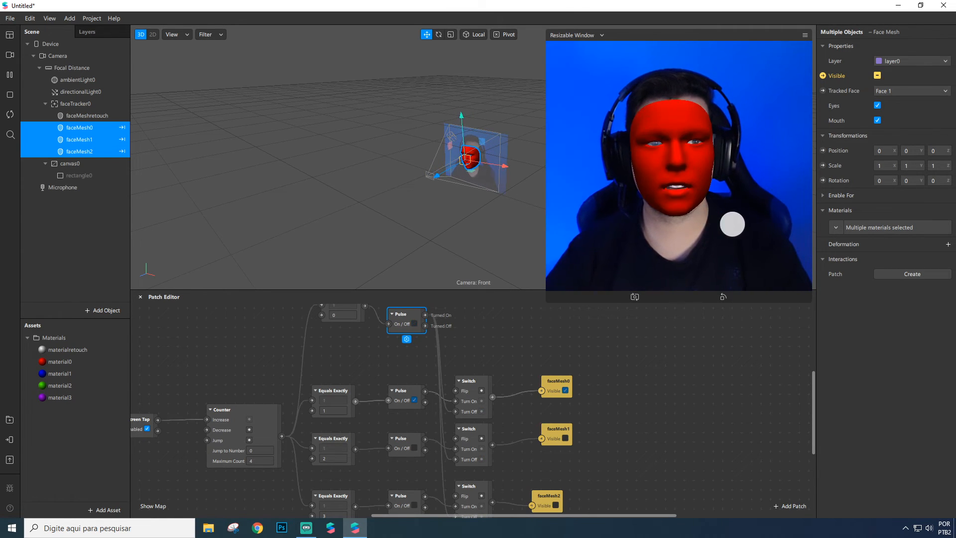
pyautogui.click(707, 216)
pyautogui.scroll(-1, 582, 414)
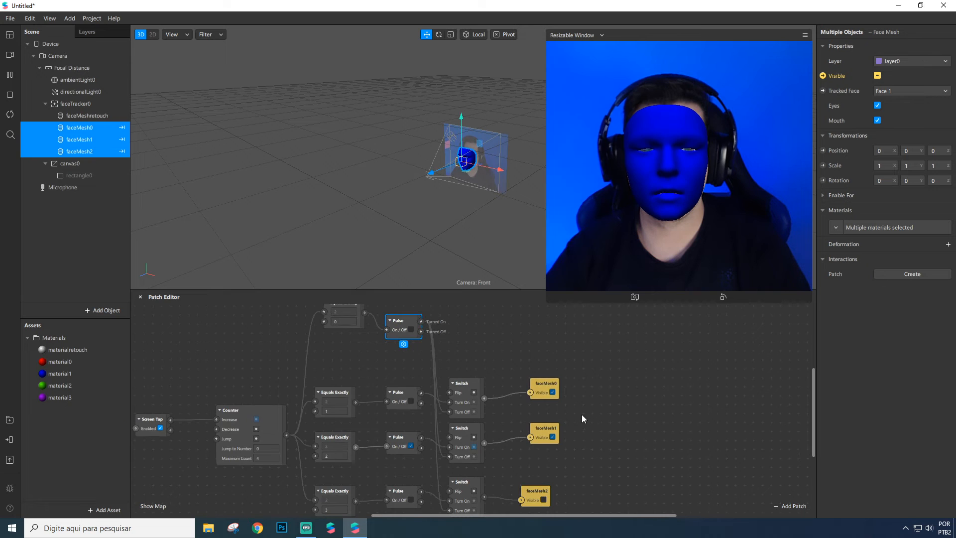
pyautogui.scroll(-1, 605, 407)
pyautogui.click(687, 188)
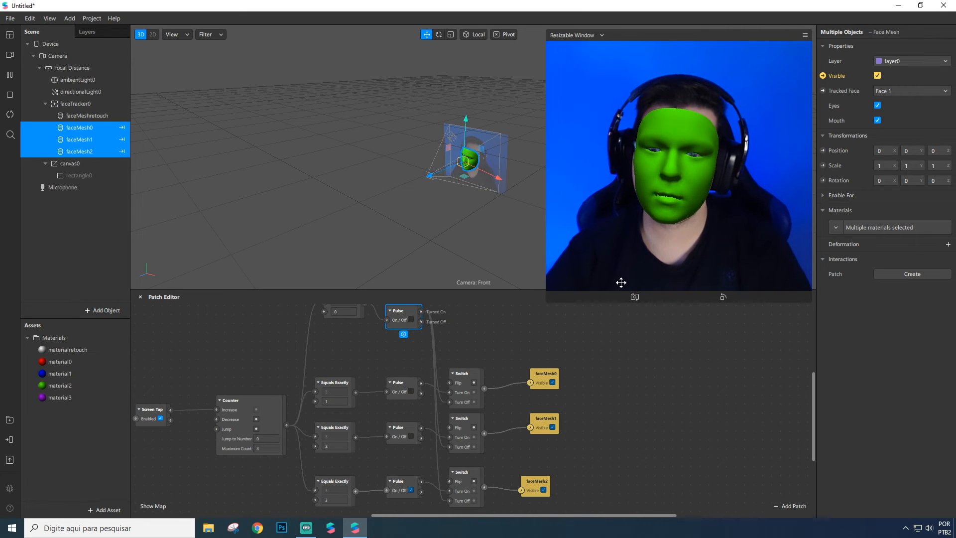
pyautogui.click(671, 230)
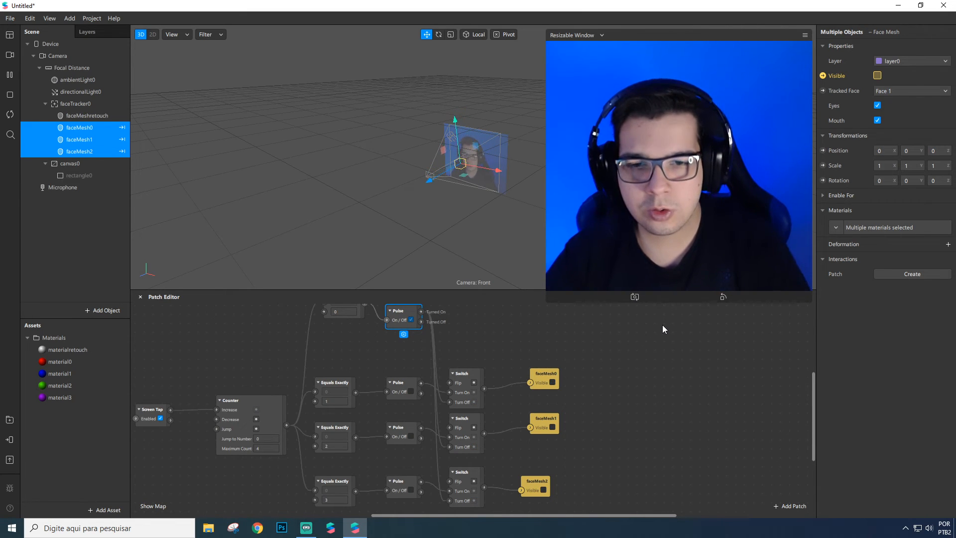
# Step: Move the faceMesh0, faceMesh1 and faceMesh2 patches closer to their Switch patches
pyautogui.scroll(-2, 421, 342)
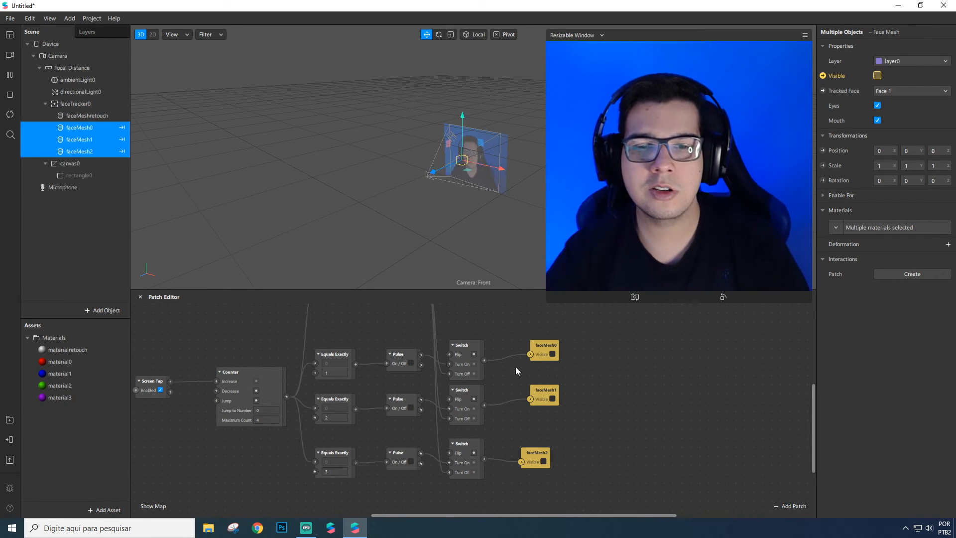
pyautogui.moveTo(467, 344)
pyautogui.mouseDown()
pyautogui.moveTo(475, 335)
pyautogui.moveTo(462, 347)
pyautogui.mouseUp()
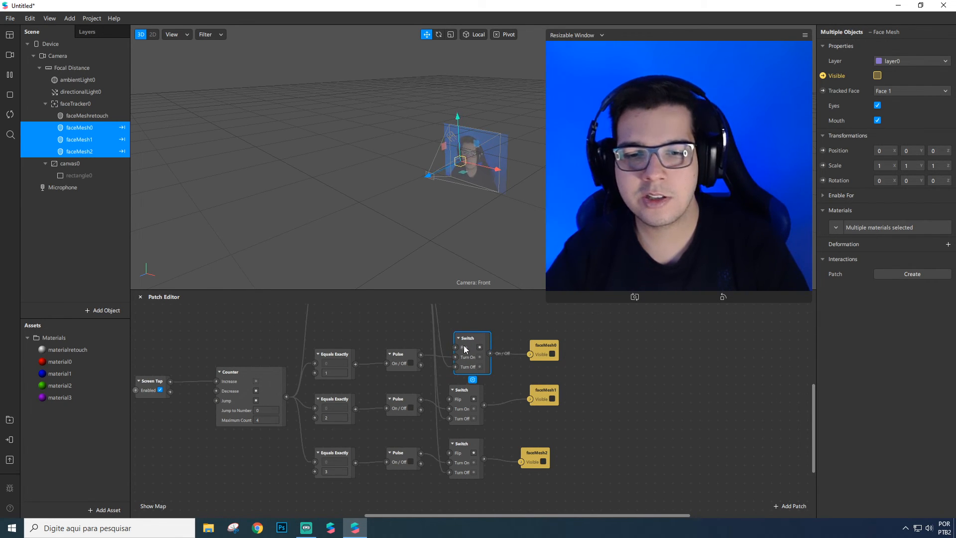
pyautogui.click(485, 323)
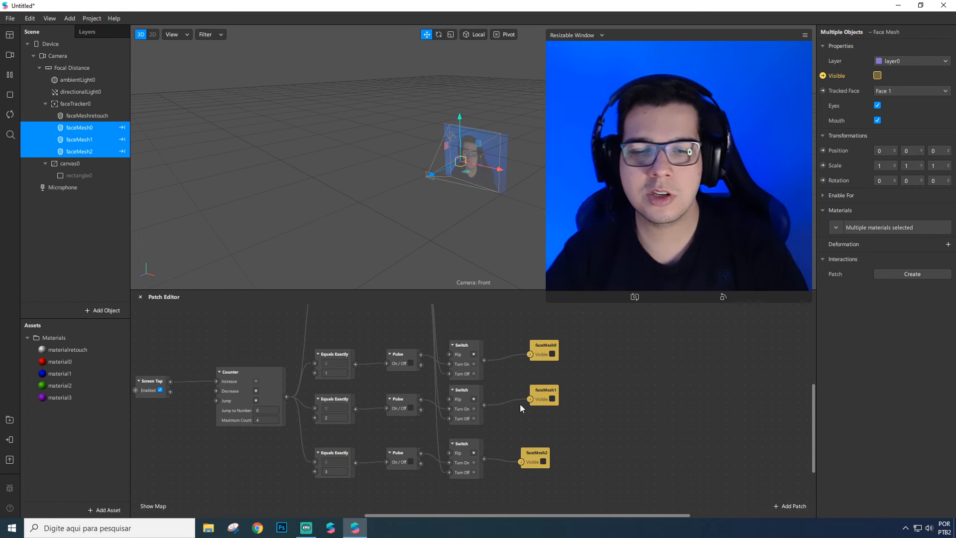
pyautogui.moveTo(526, 366); pyautogui.dragTo(522, 387)
pyautogui.click(565, 392)
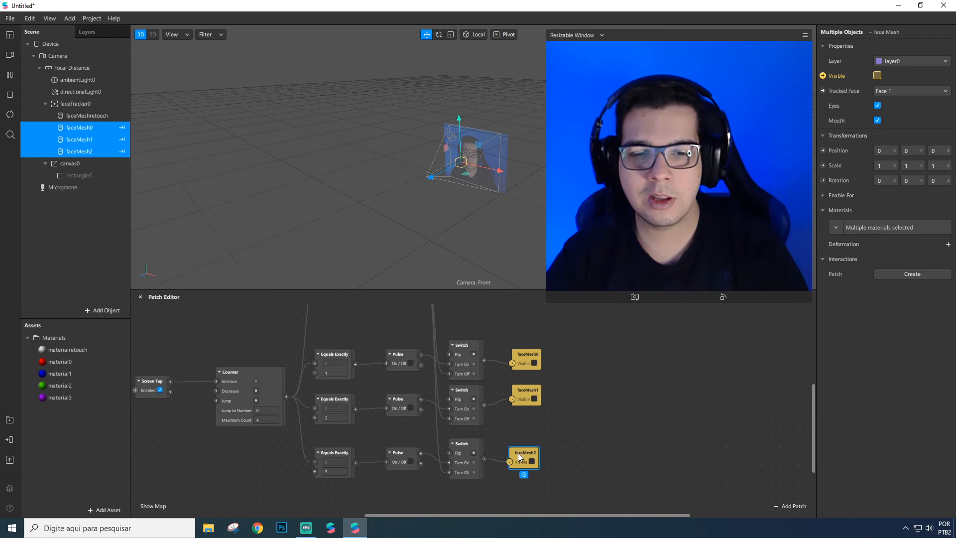
pyautogui.click(555, 431)
pyautogui.scroll(5, 550, 411)
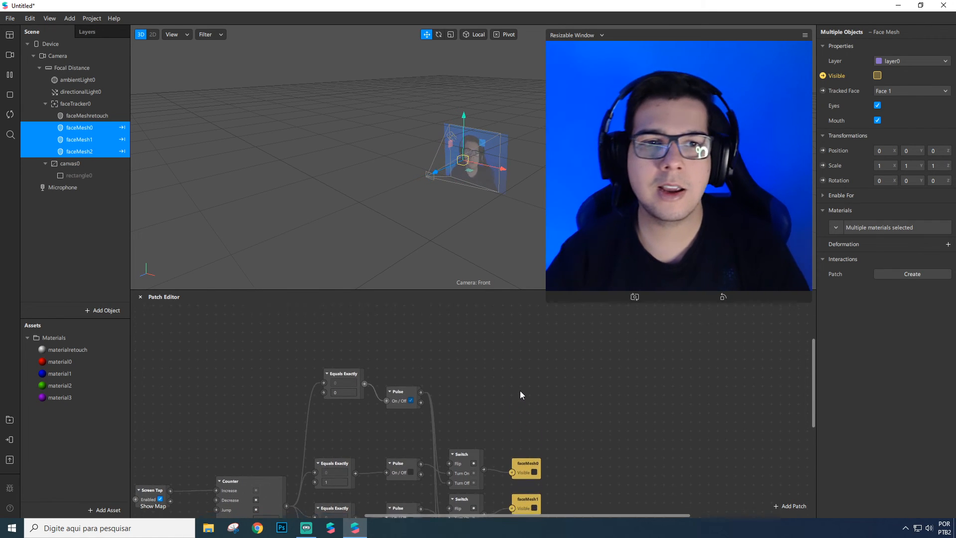
pyautogui.scroll(-5, 520, 391)
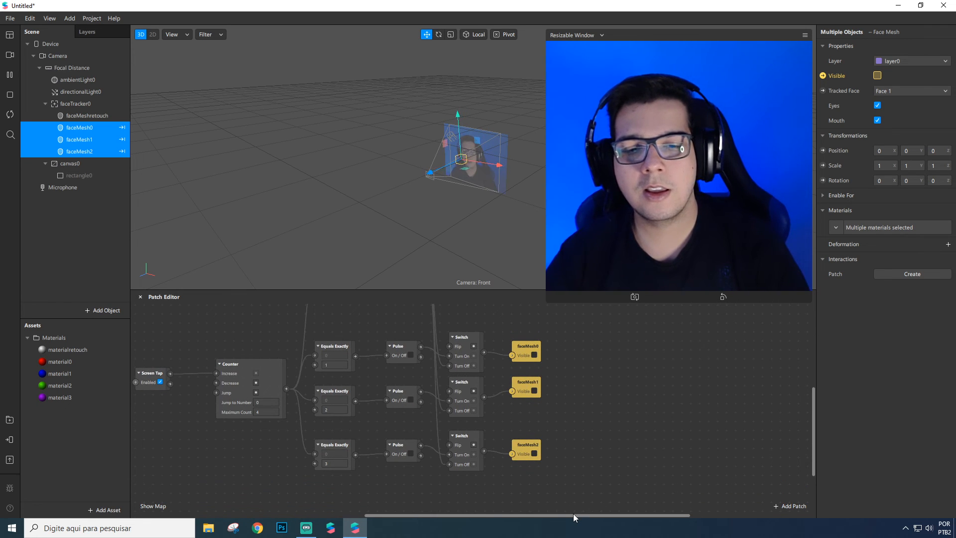
# Step: Line up the three face mesh patches in an evenly spaced column, each level with its own Switch
pyautogui.moveTo(573, 516); pyautogui.dragTo(522, 516)
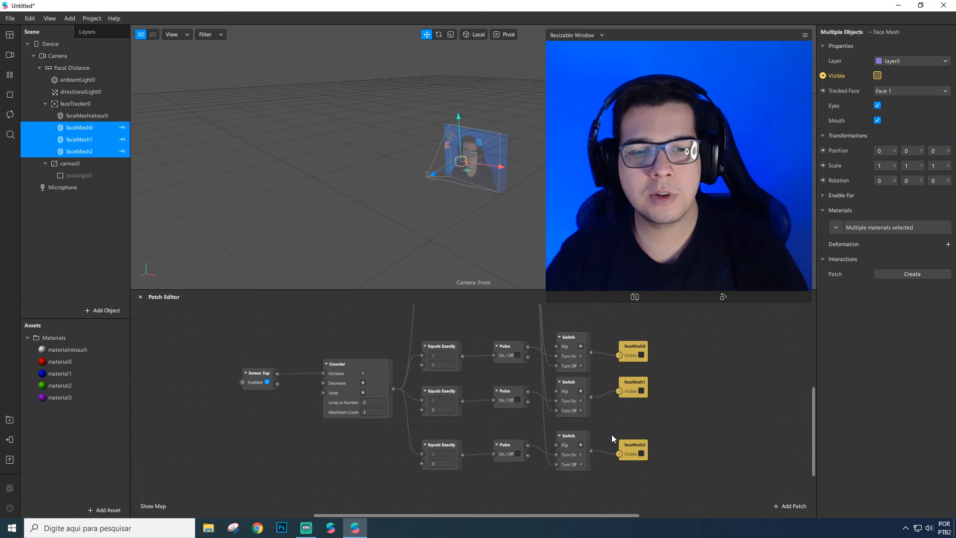
pyautogui.click(633, 446)
pyautogui.moveTo(626, 444)
pyautogui.mouseDown()
pyautogui.moveTo(626, 435)
pyautogui.moveTo(617, 440)
pyautogui.mouseUp()
pyautogui.click(652, 427)
pyautogui.click(645, 388)
pyautogui.moveTo(617, 355); pyautogui.dragTo(618, 354)
pyautogui.click(686, 351)
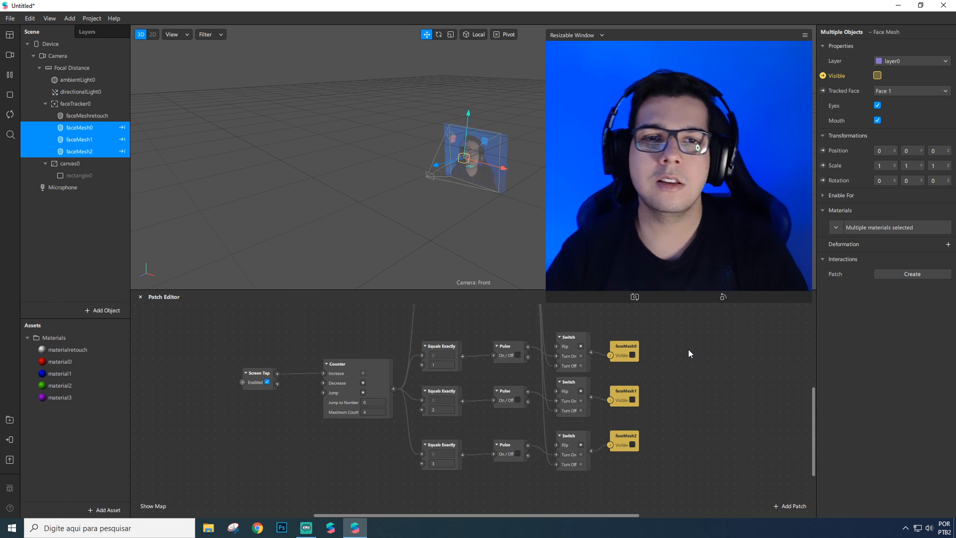
pyautogui.scroll(1, 699, 339)
pyautogui.scroll(3, 698, 338)
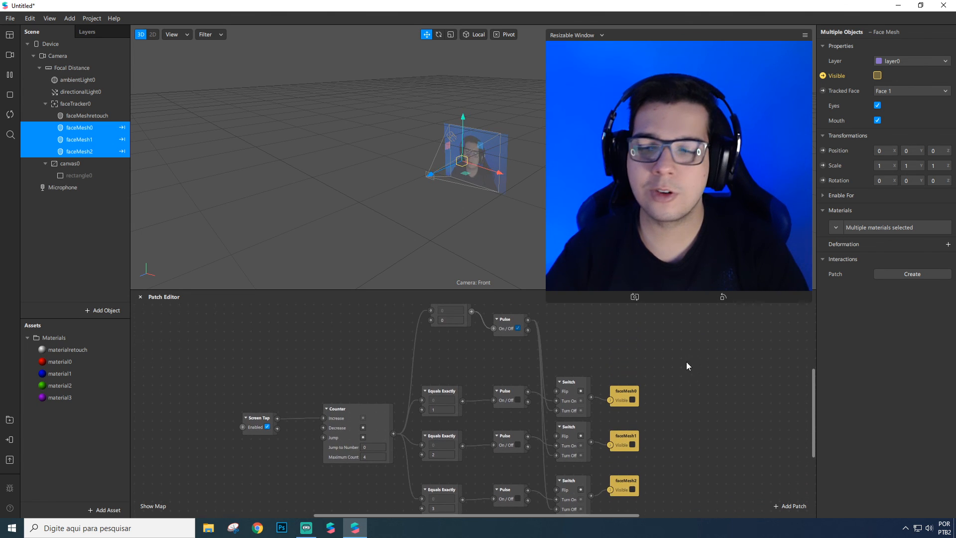